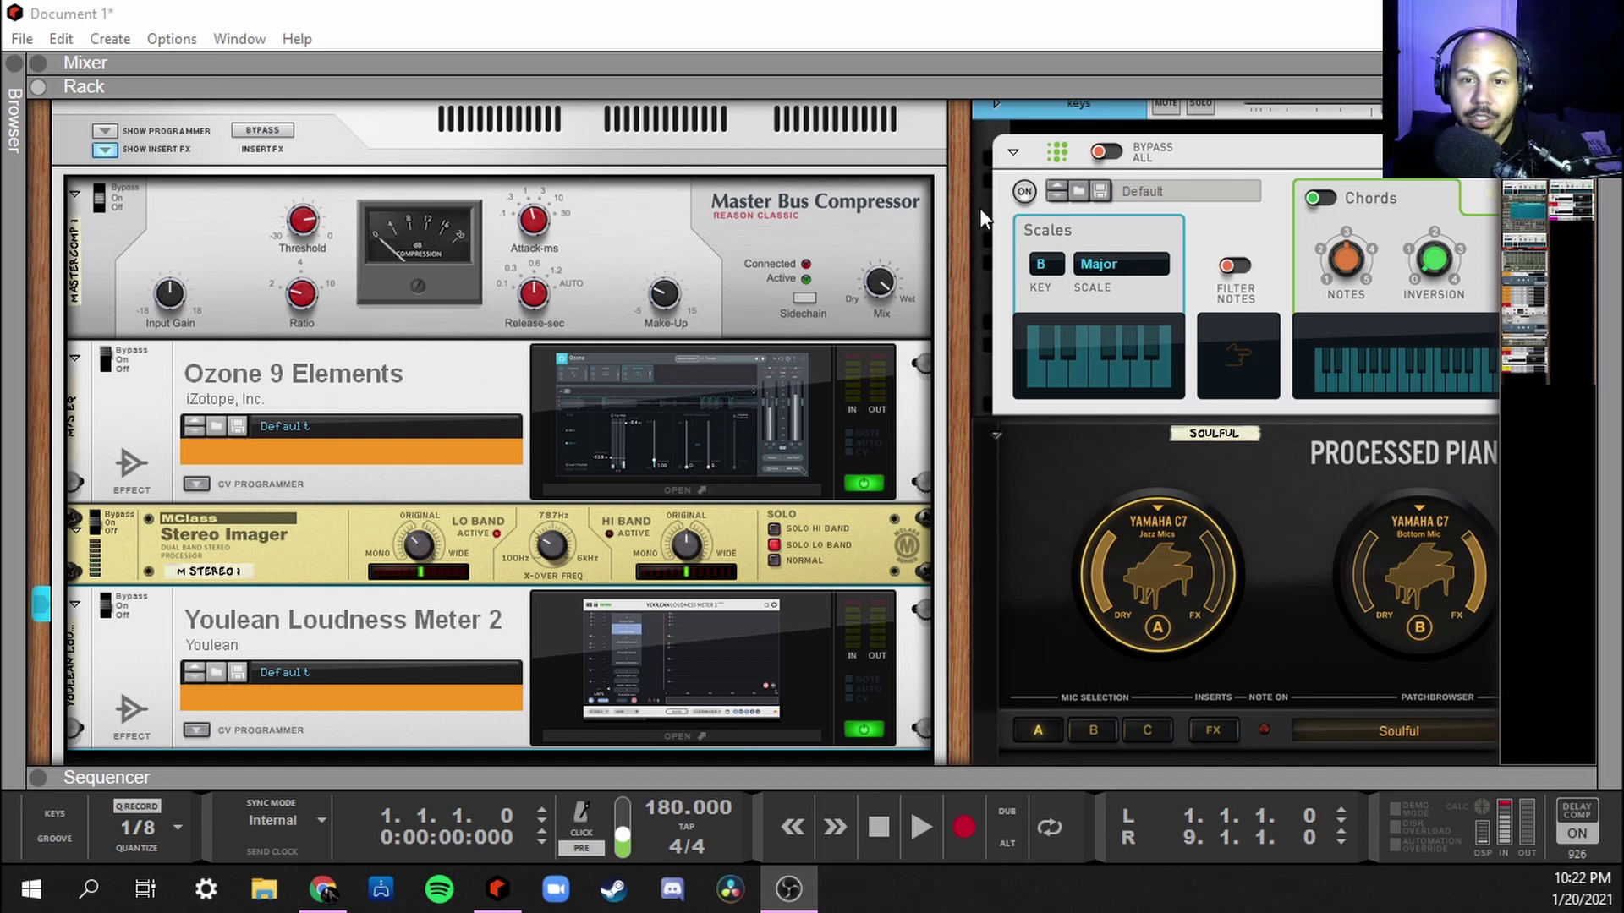
- Look over the master section's insert effects in the rack, from the Master Bus Compressor down to the Youlean Loudness Meter
left_click_drag(952, 500, 956, 76)
left_click_drag(947, 355, 945, 838)
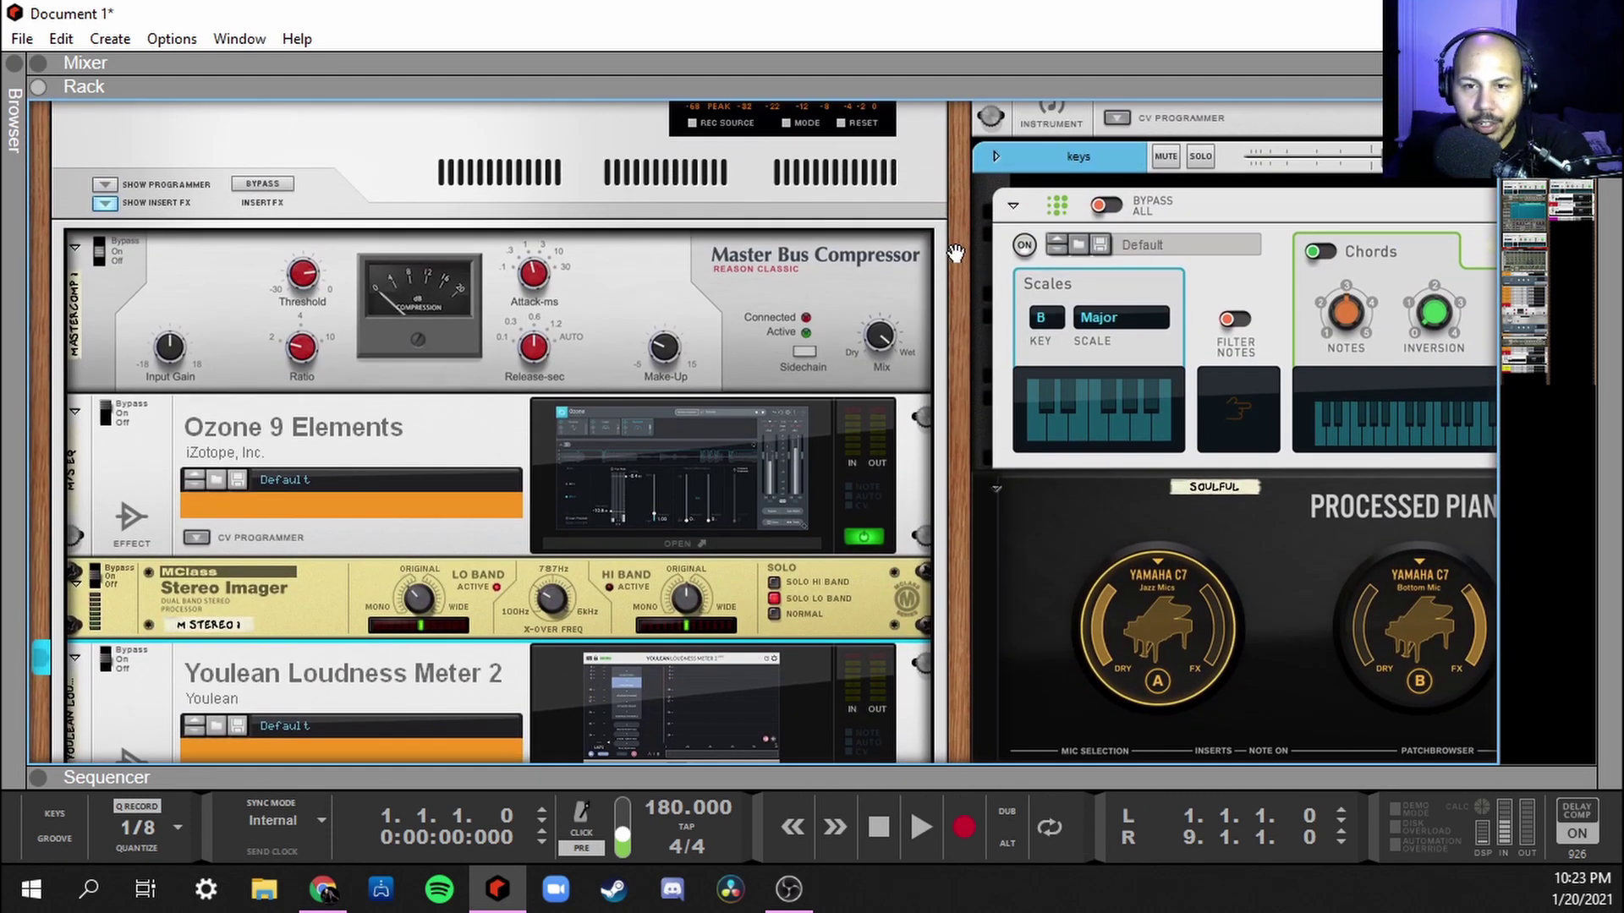
left_click_drag(955, 252, 965, 342)
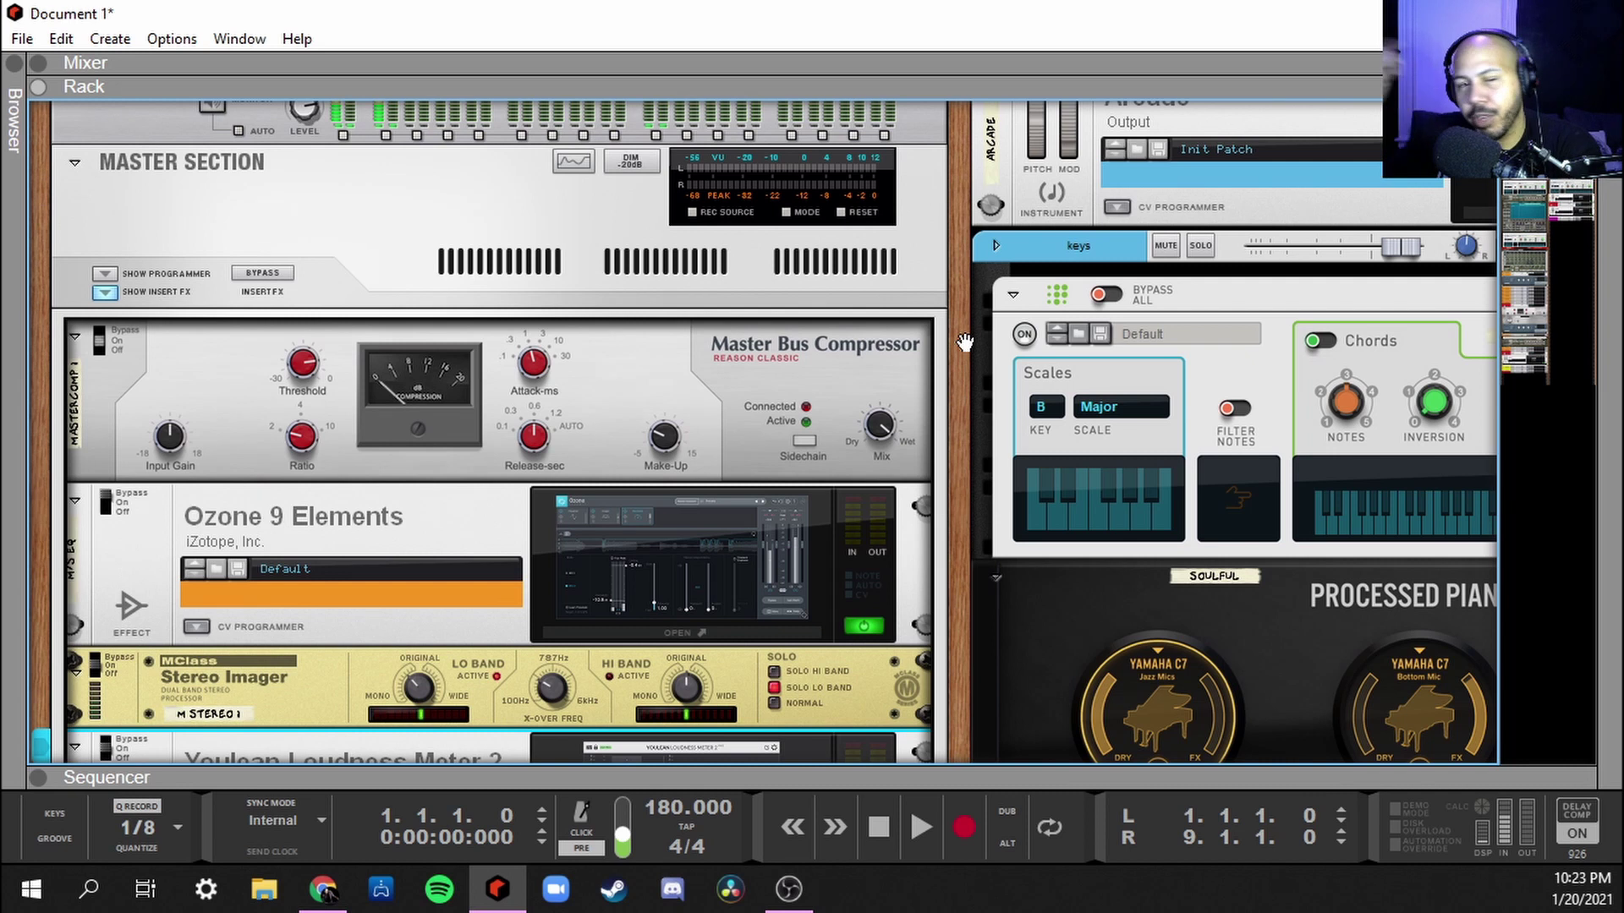
left_click(187, 370)
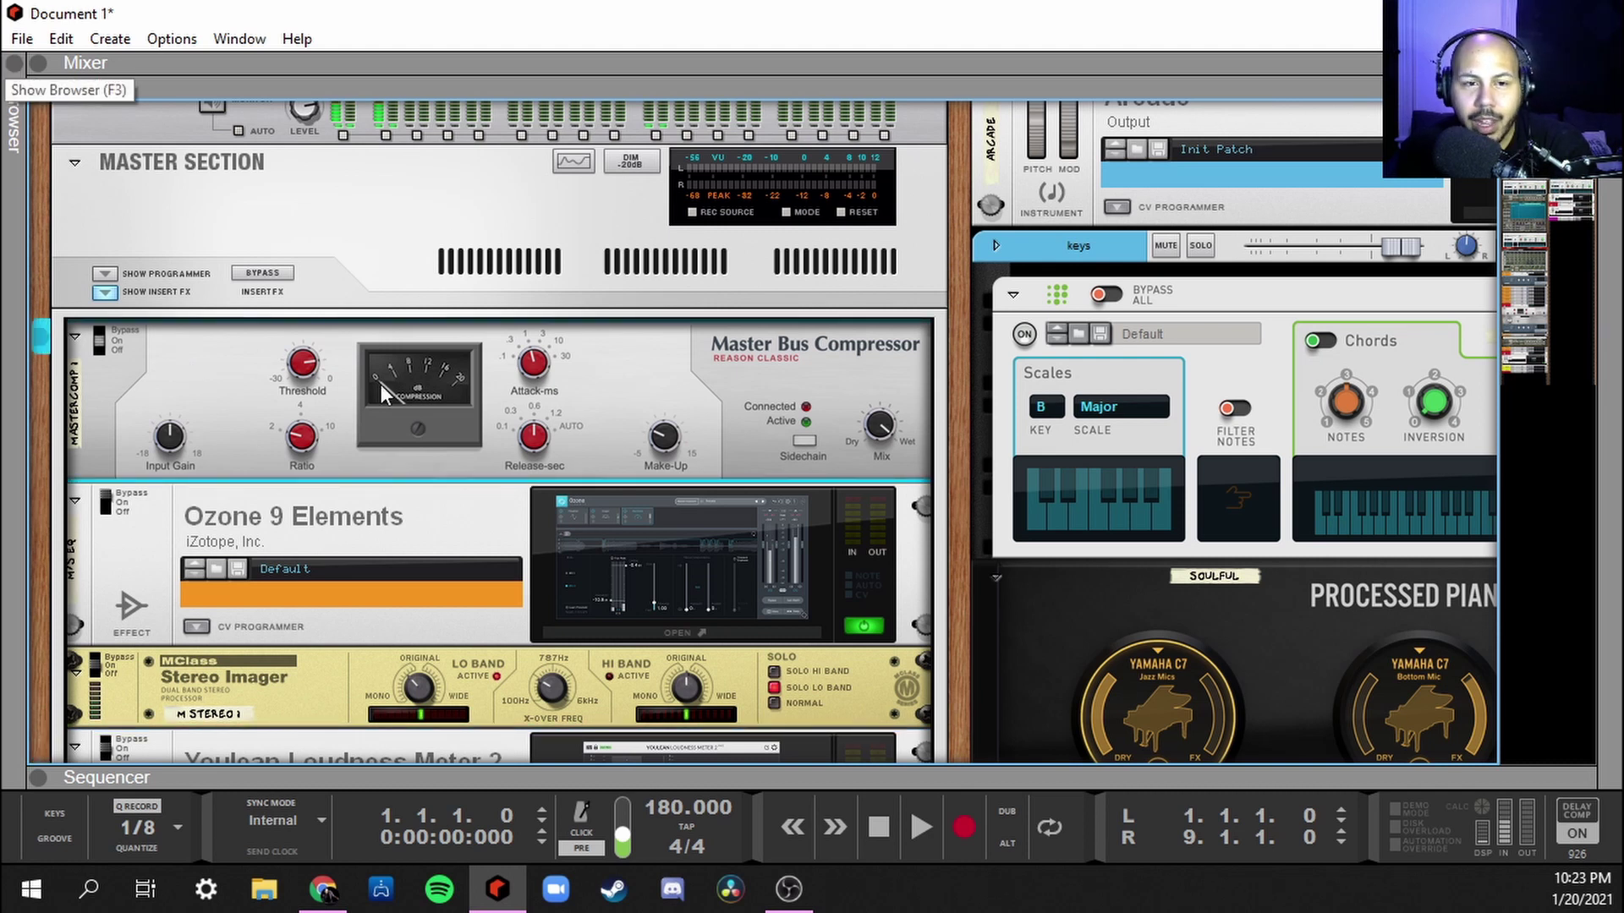
scroll(355, 369, "up", 2)
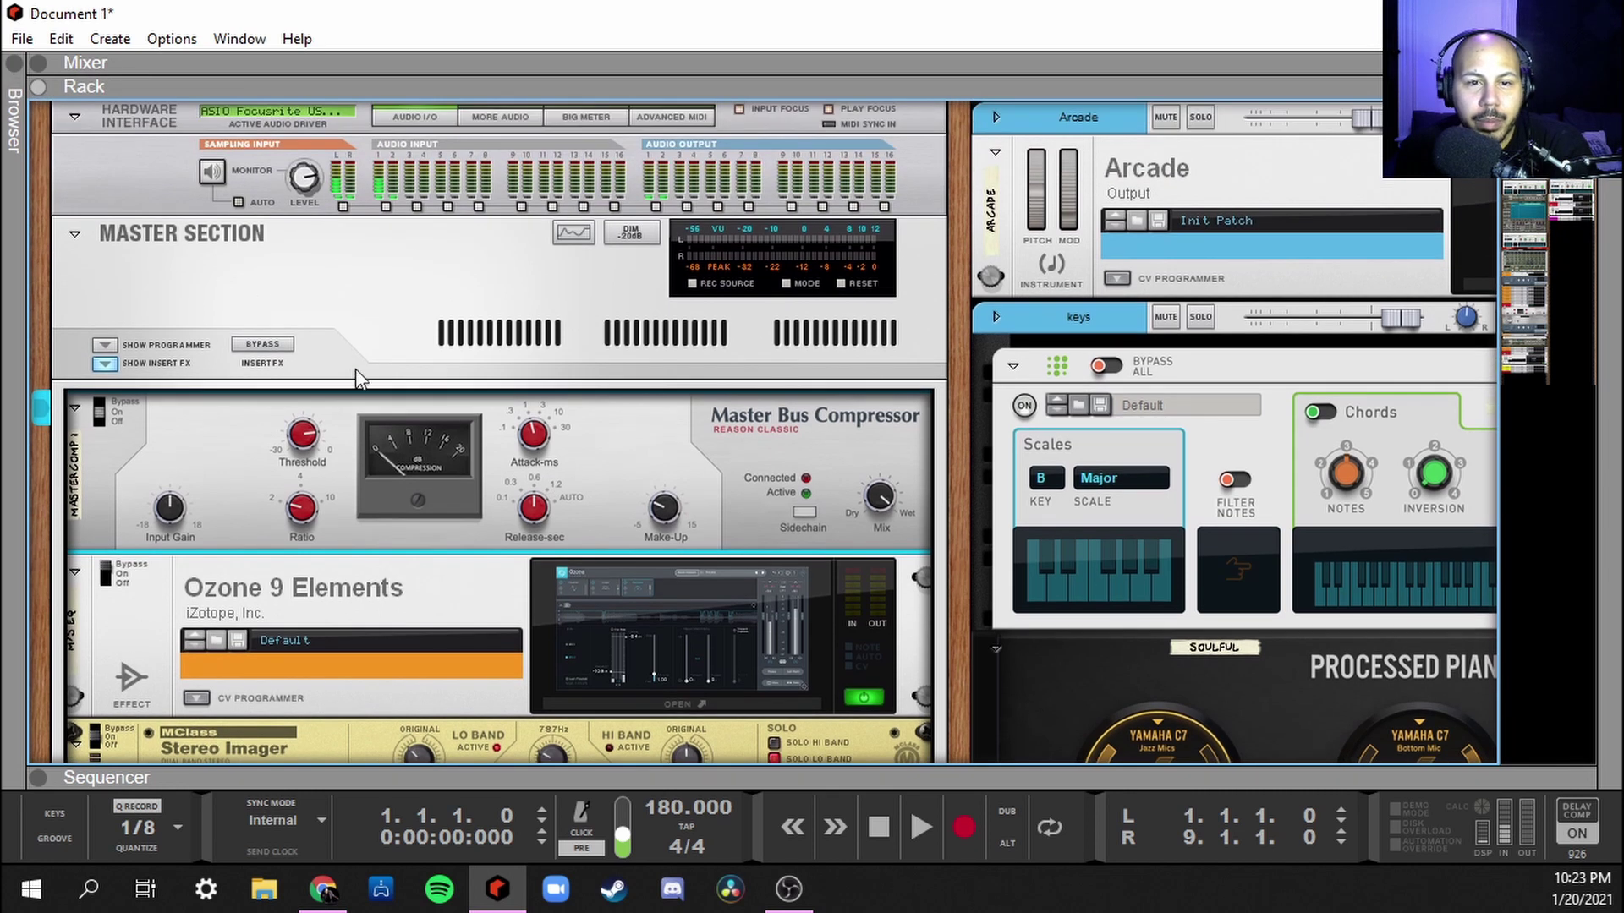
scroll(969, 362, "down", 5)
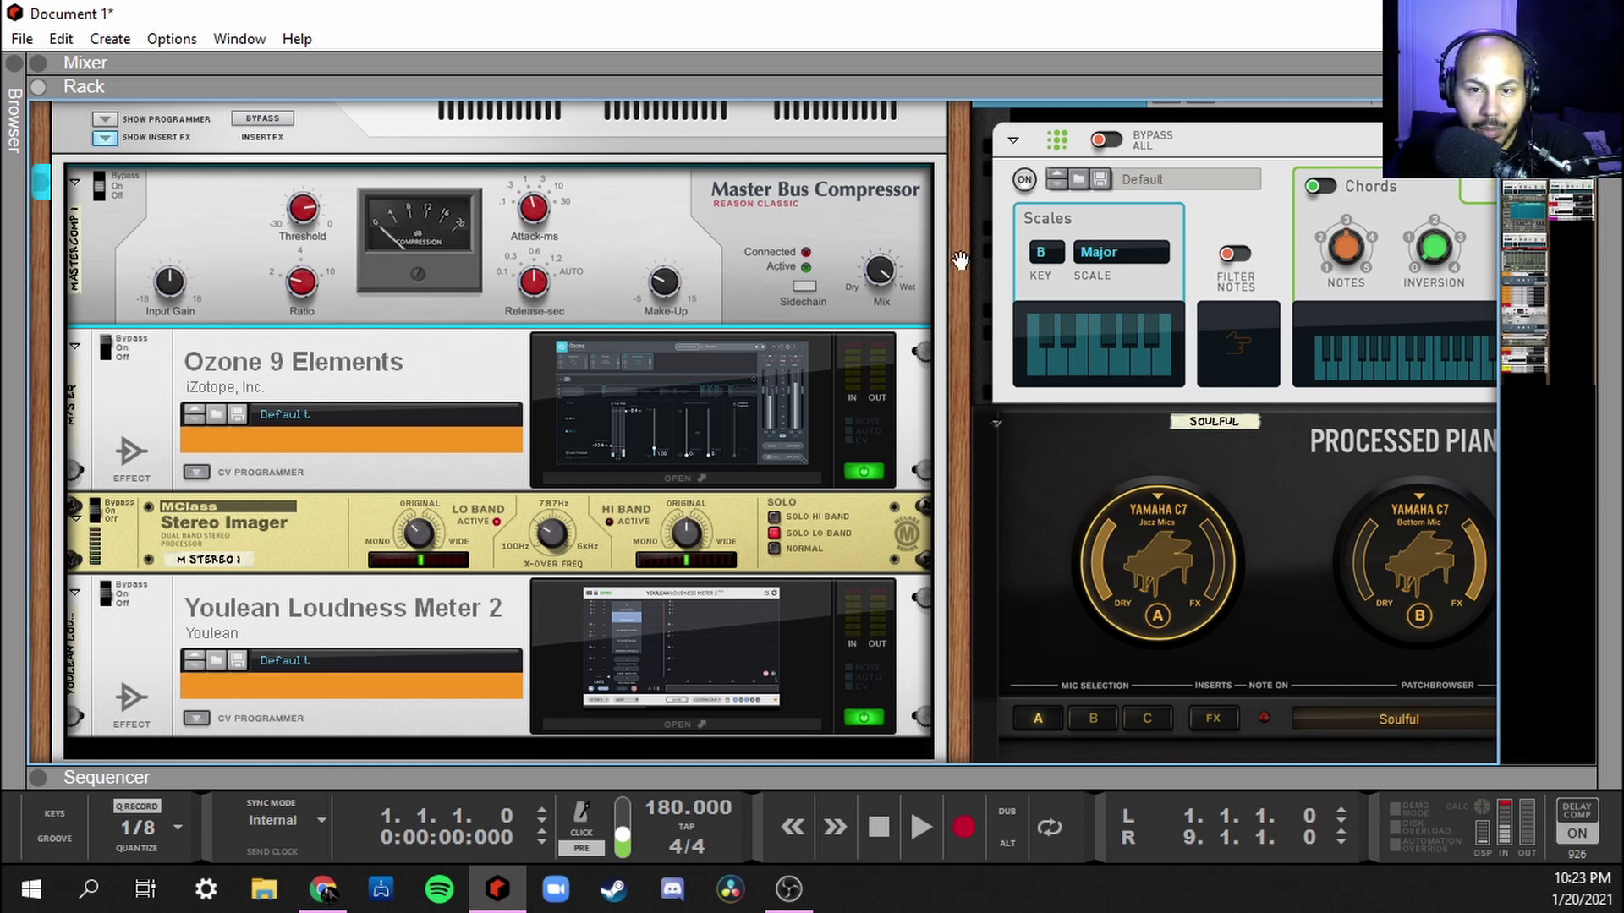
left_click_drag(958, 259, 958, 353)
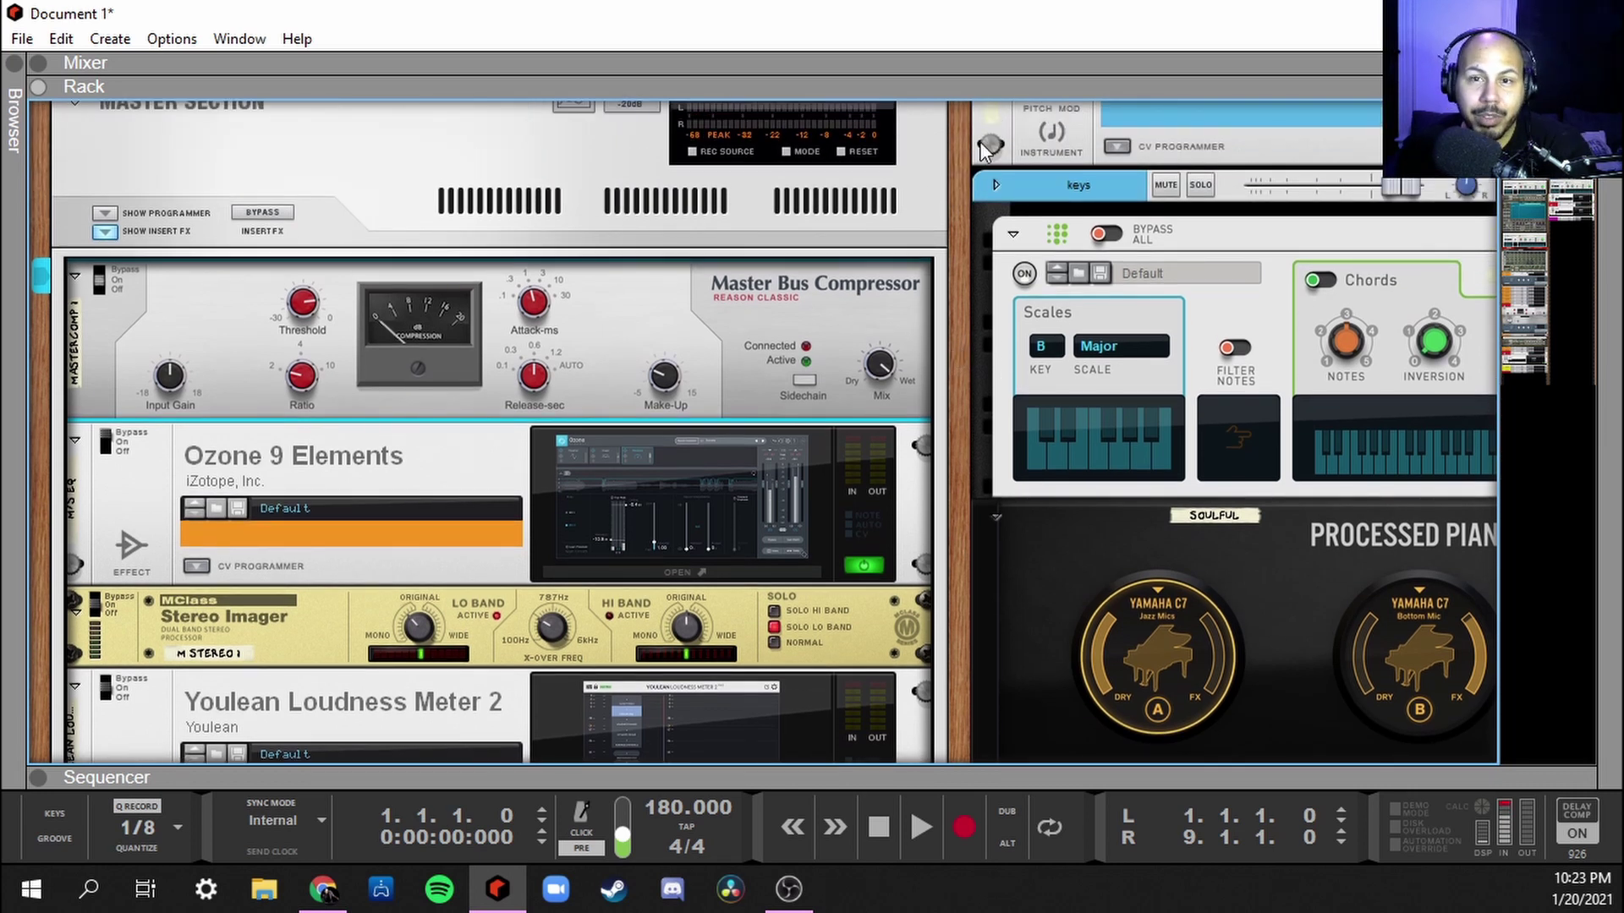
- View the mixer's built-in master compressor and return to the Master Bus Compressor in the rack
key("F5")
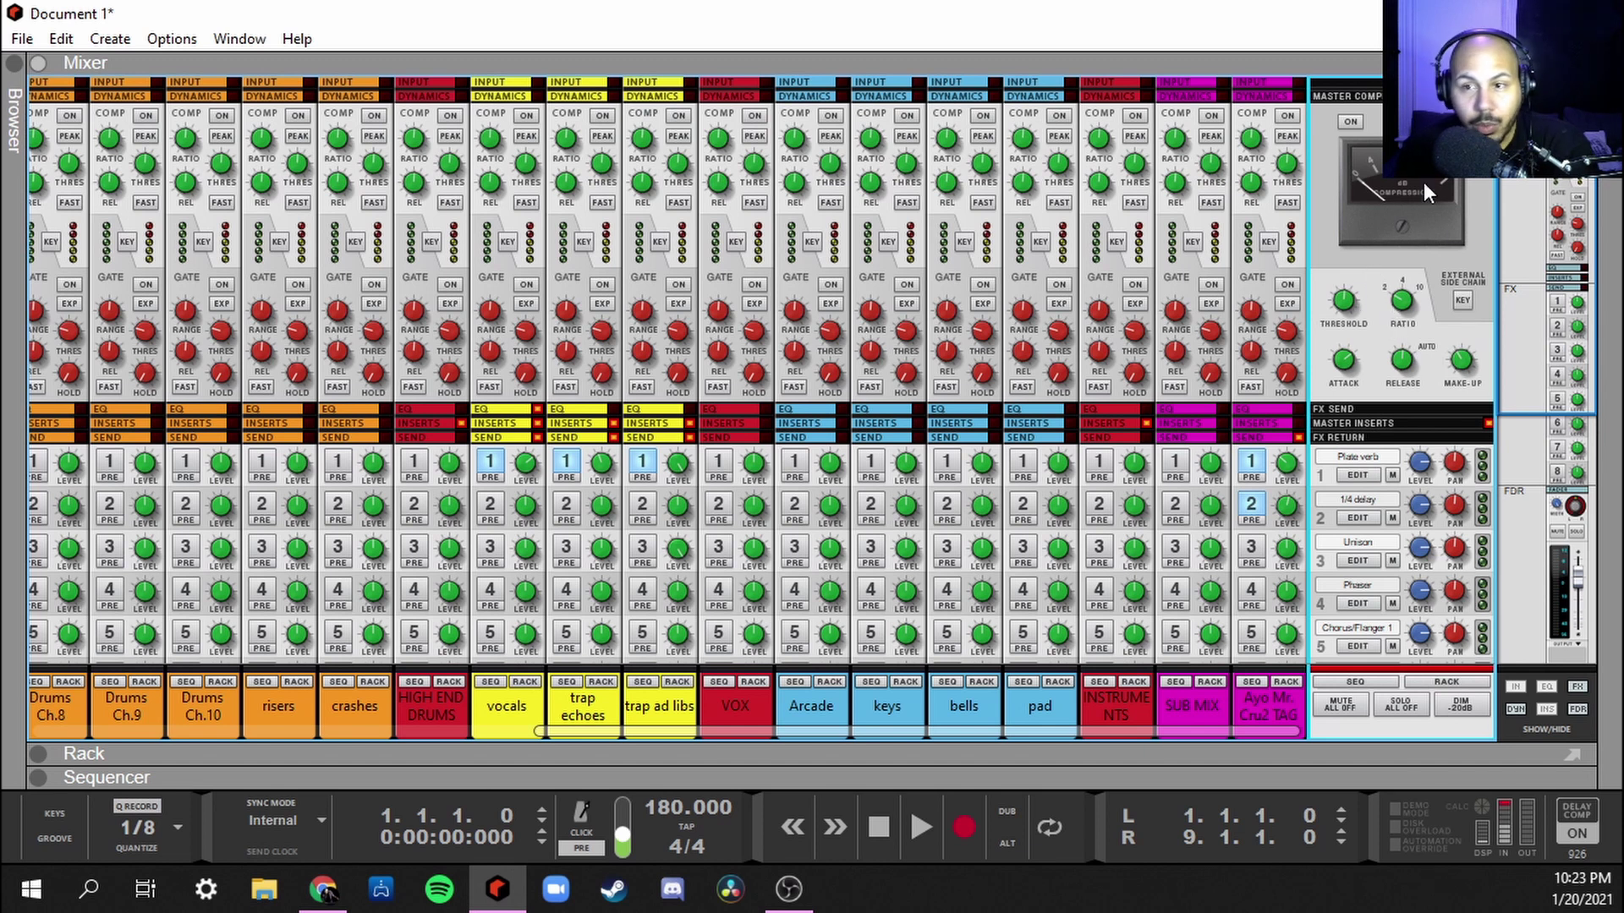
double_click(949, 755)
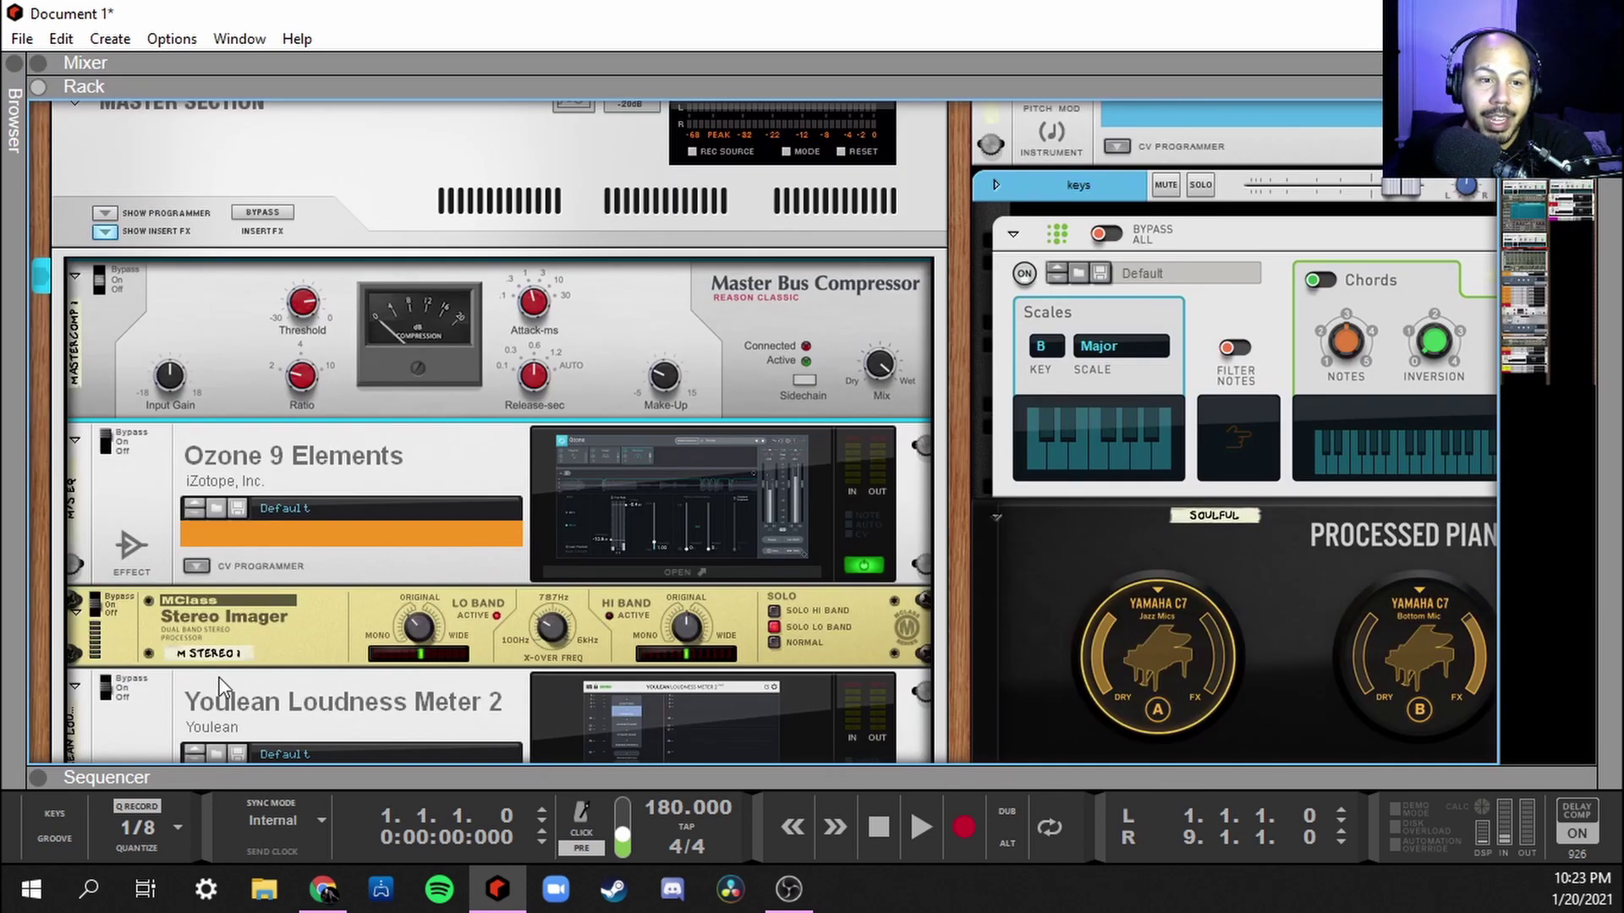
key("F5")
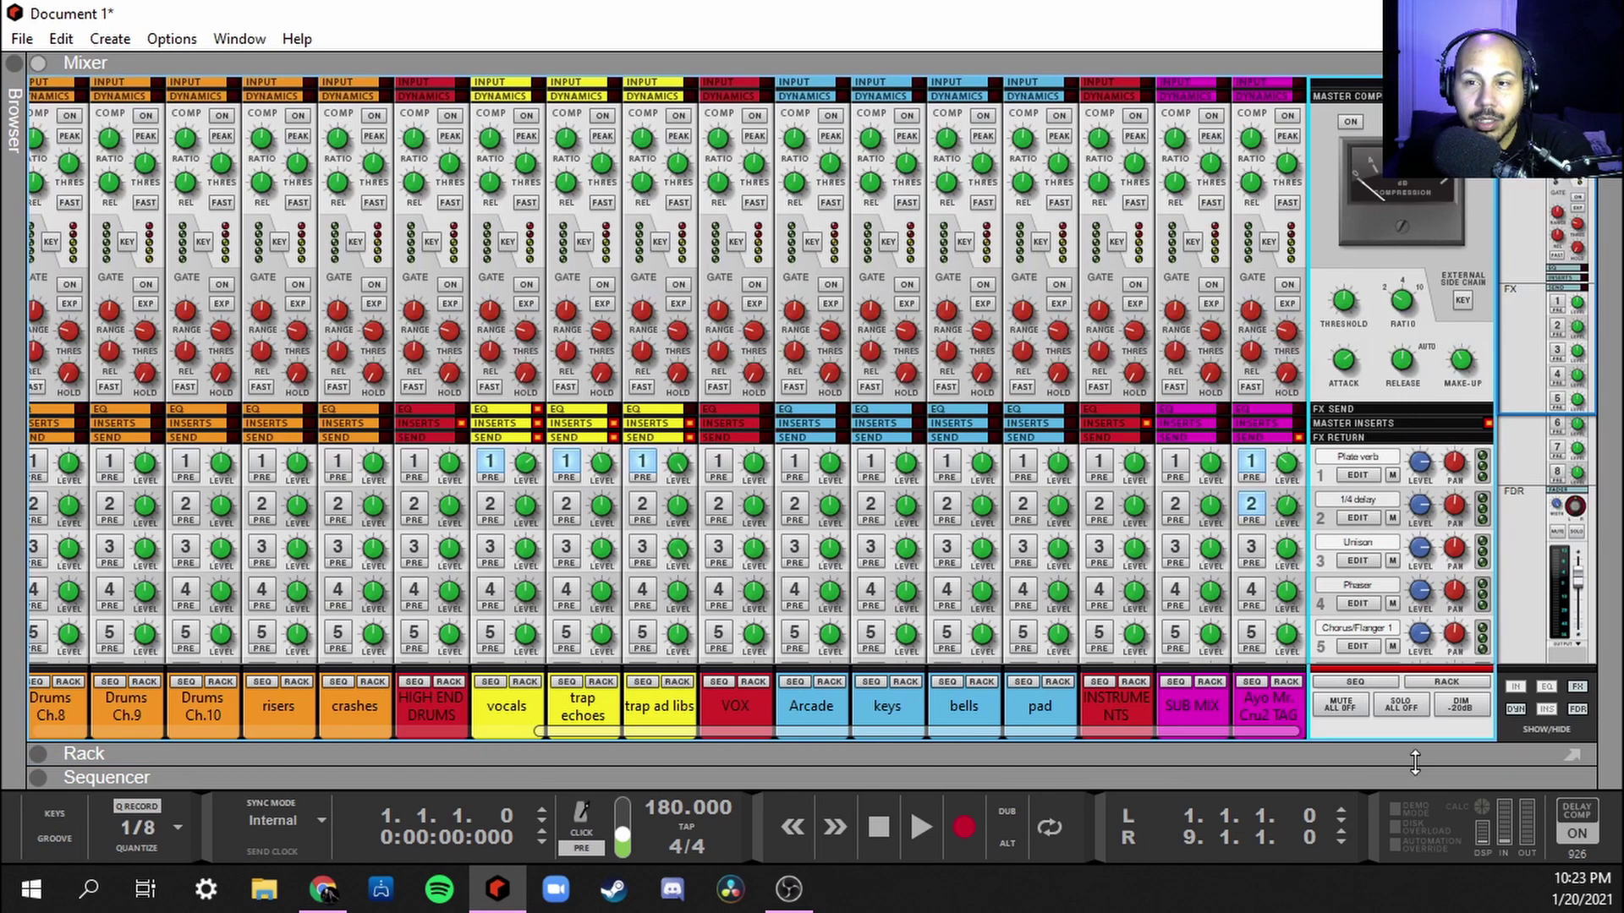
key("F6")
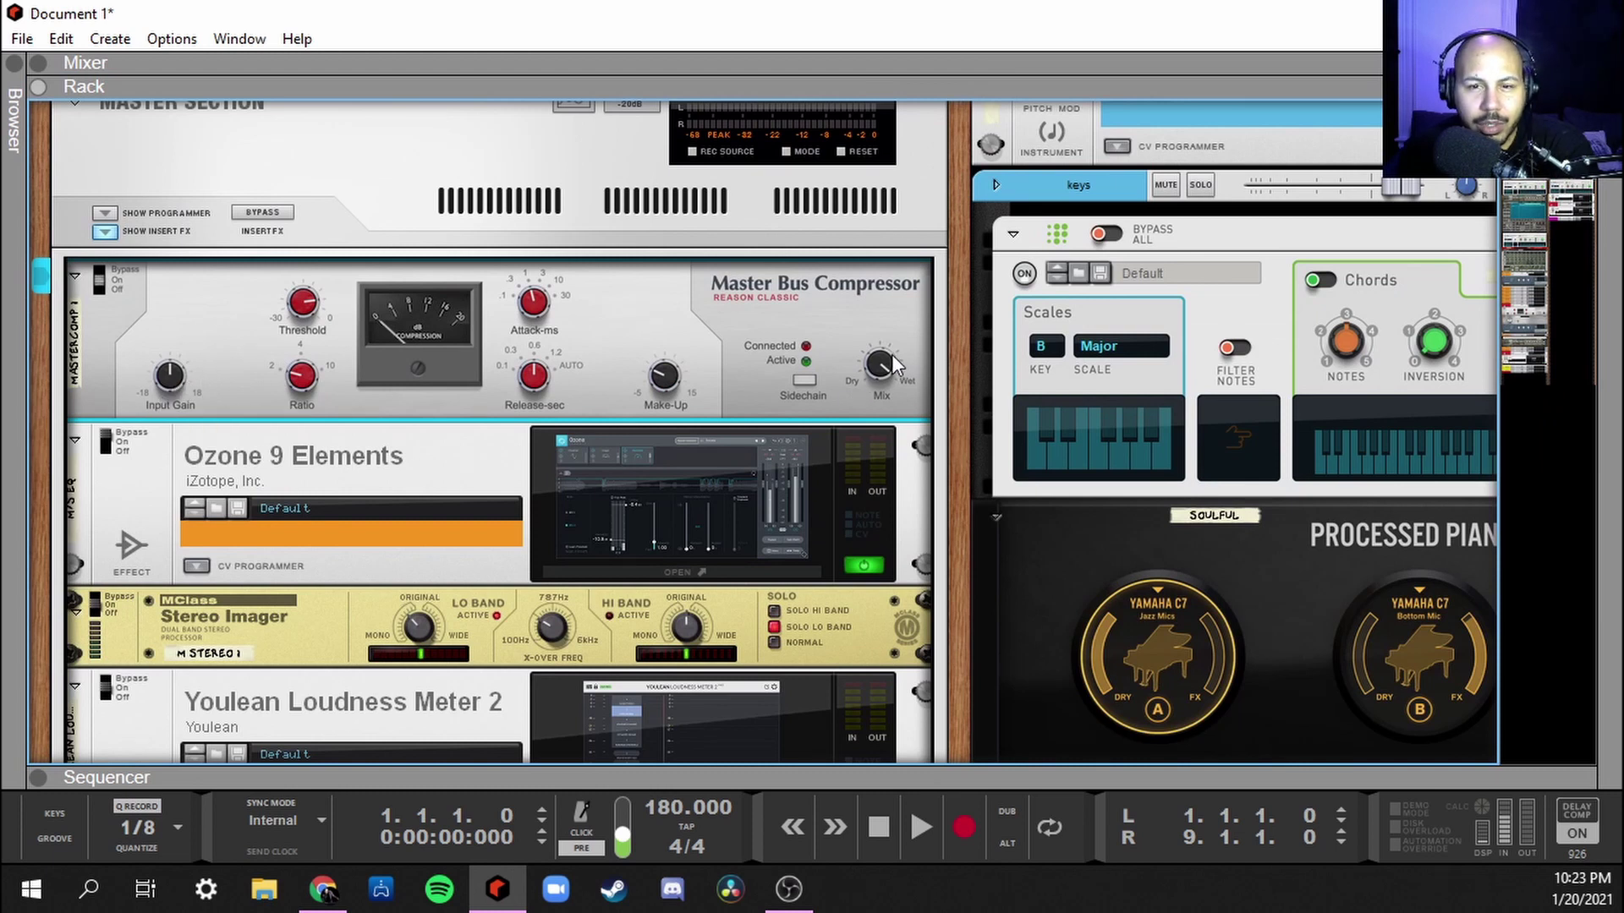
- Try the Master Bus Compressor's dry/wet mix at 79.7% and its input gain at 18 dB
scroll(879, 365, "down", 10)
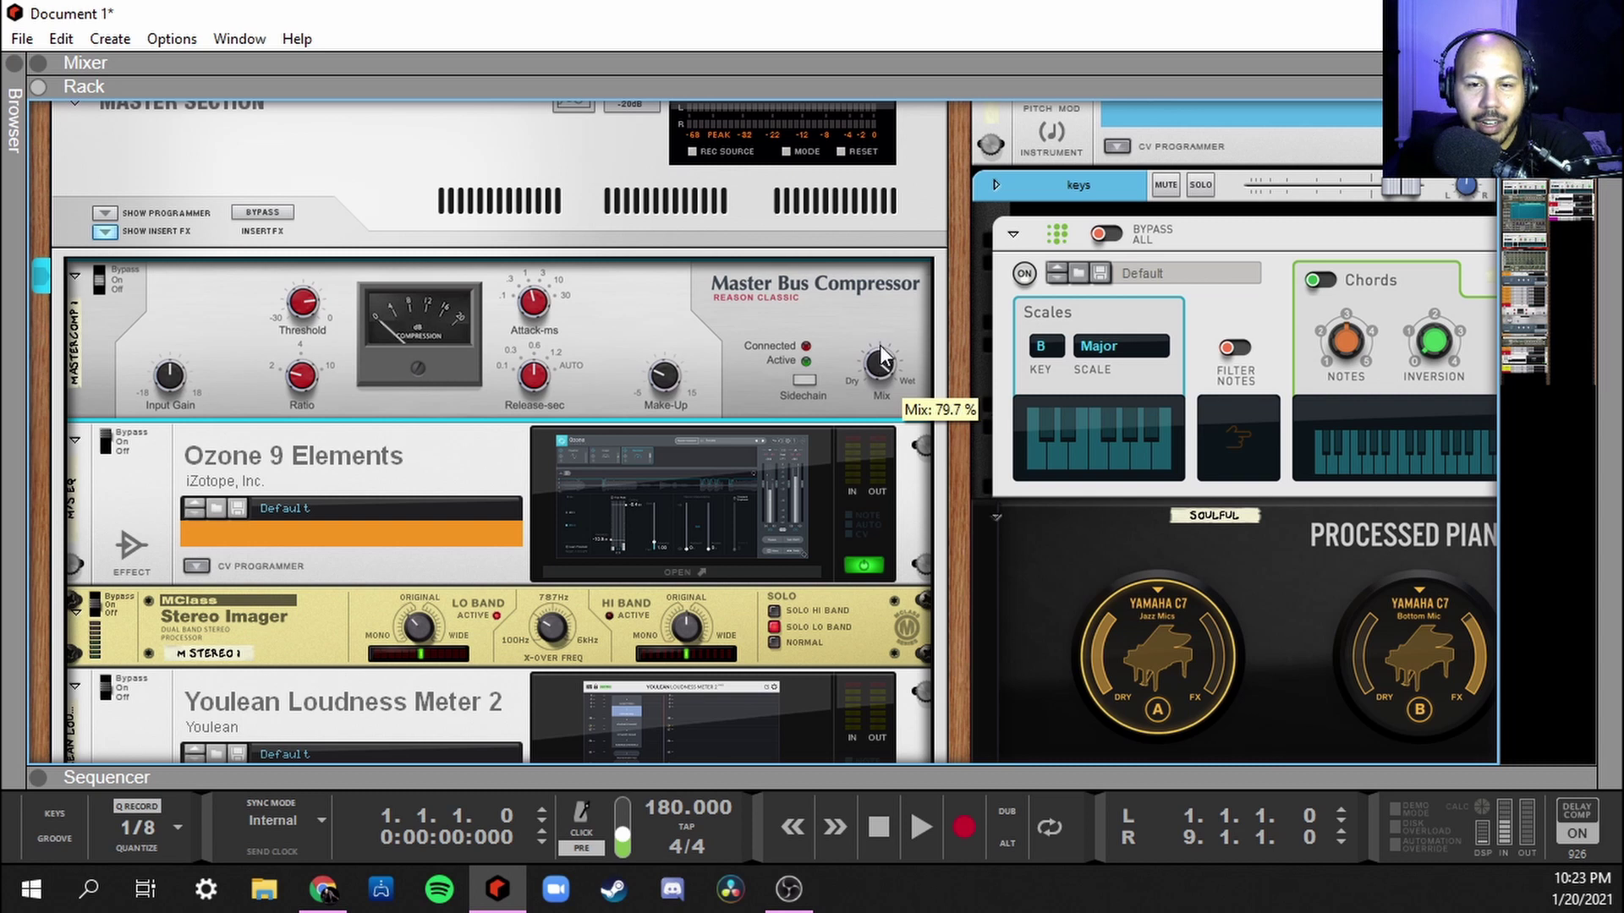
left_click_drag(863, 303, 864, 315)
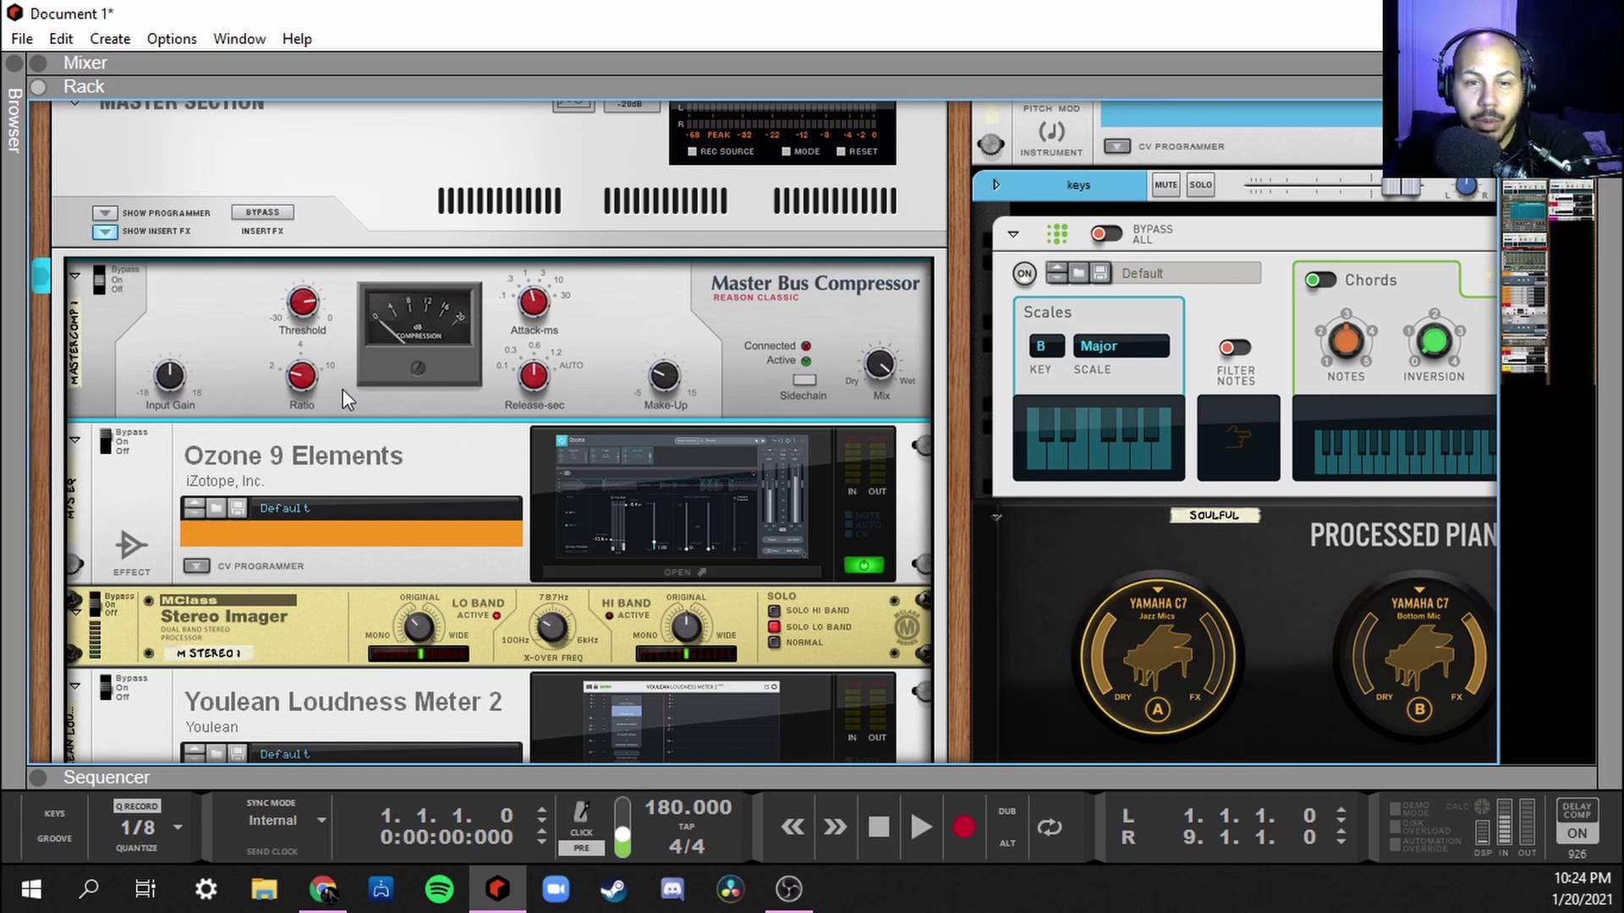
left_click_drag(170, 381, 167, 317)
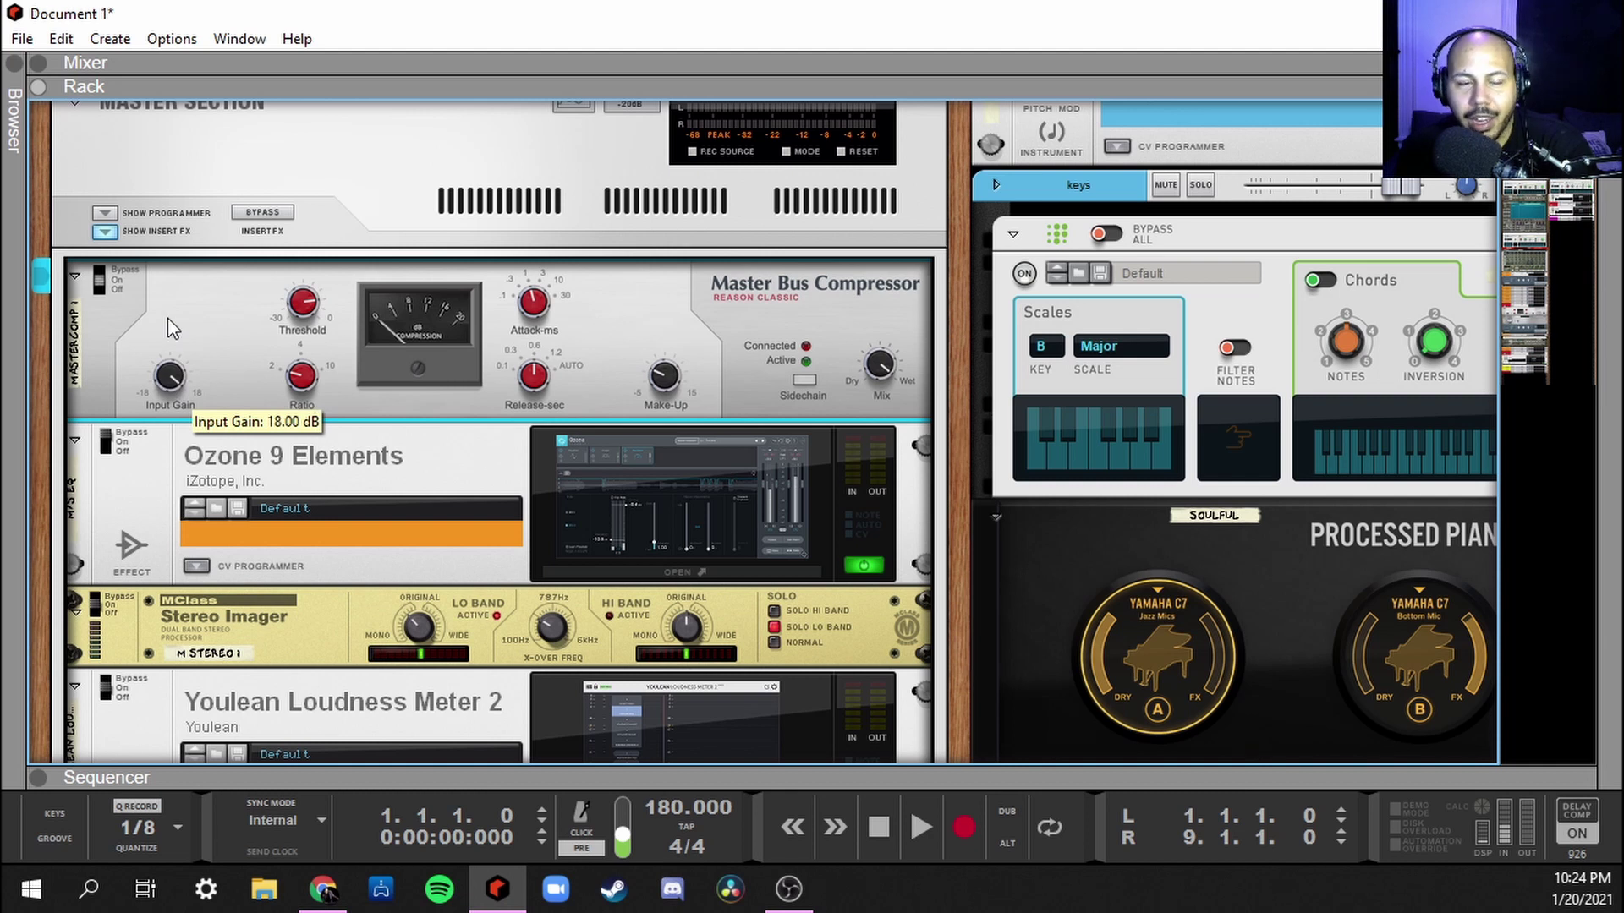
mouse_move(161, 377)
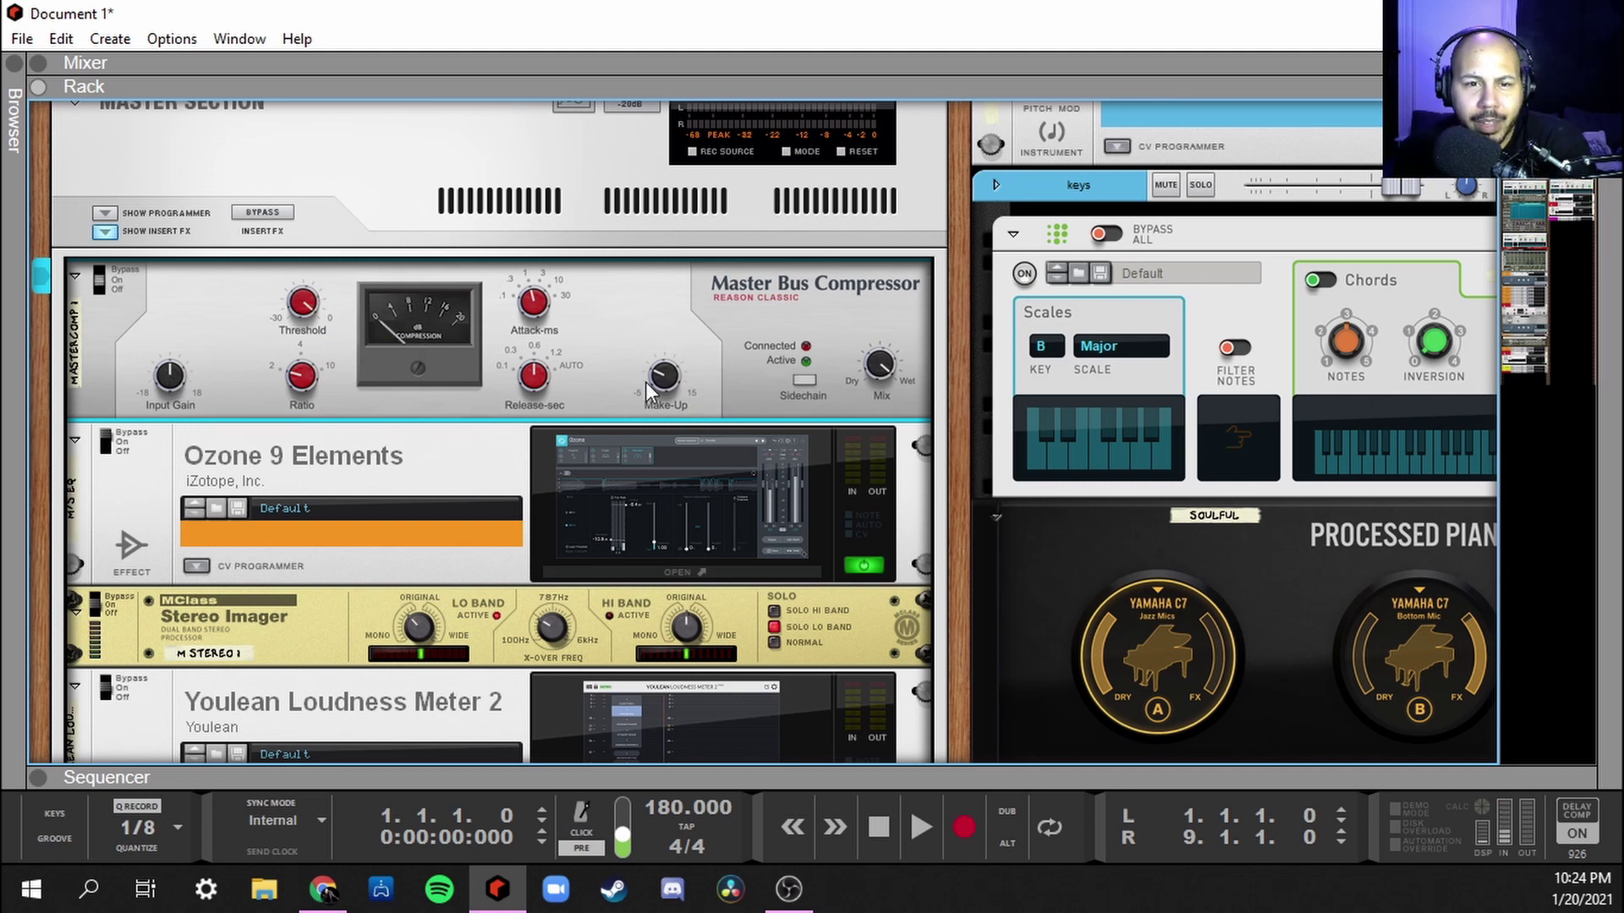
- Set the Master Bus Compressor's threshold to about -3.28 dB
mouse_move(668, 383)
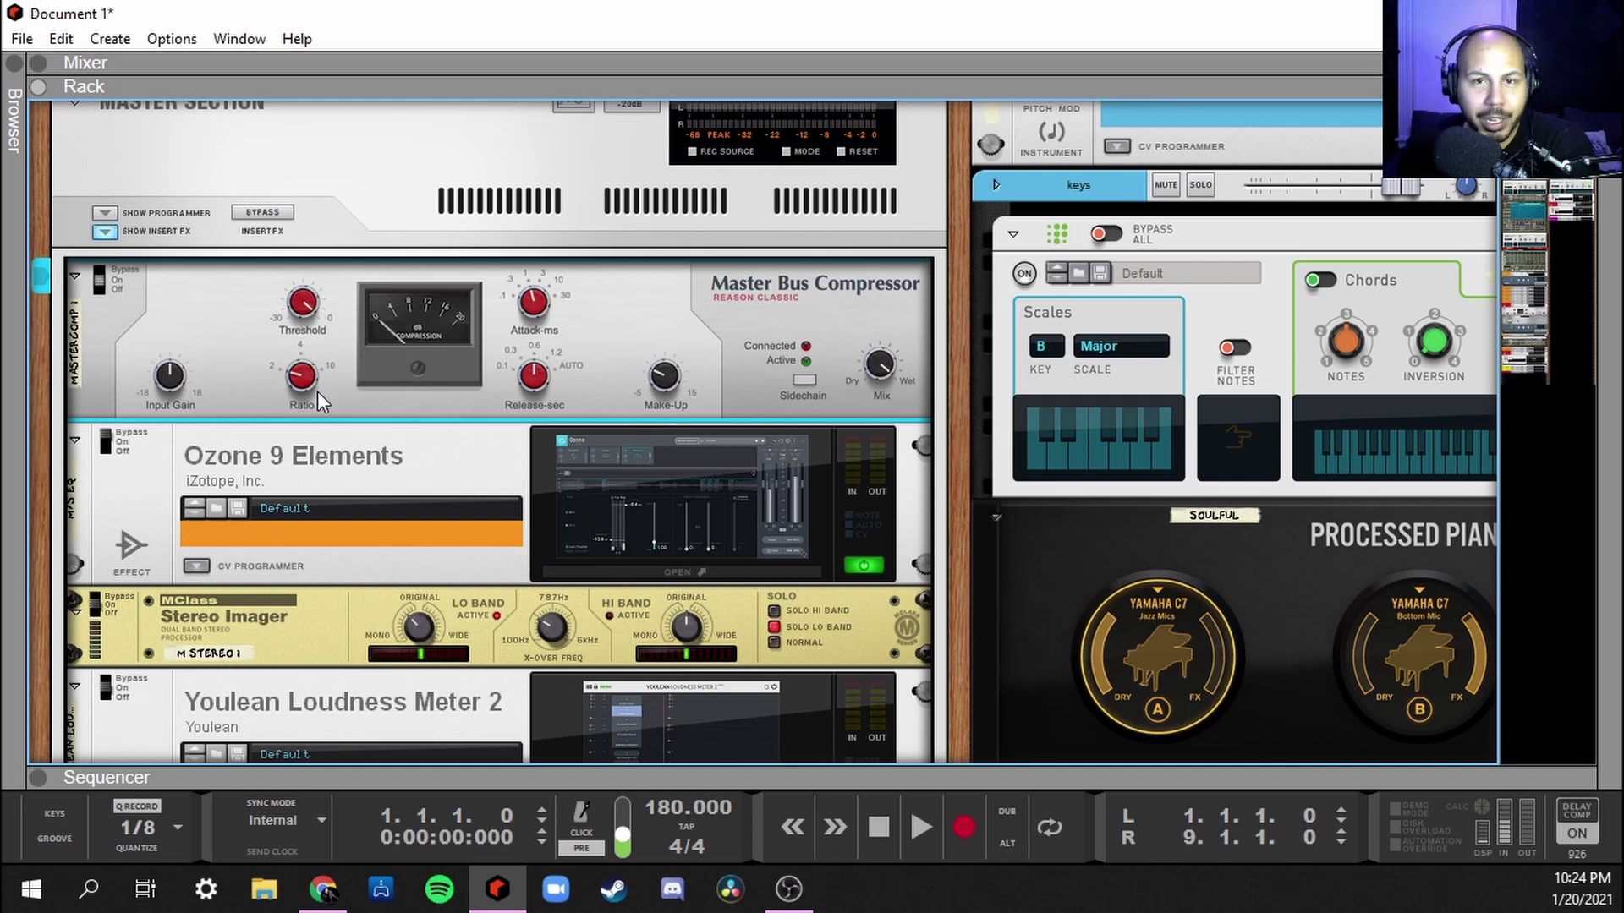
mouse_move(317, 391)
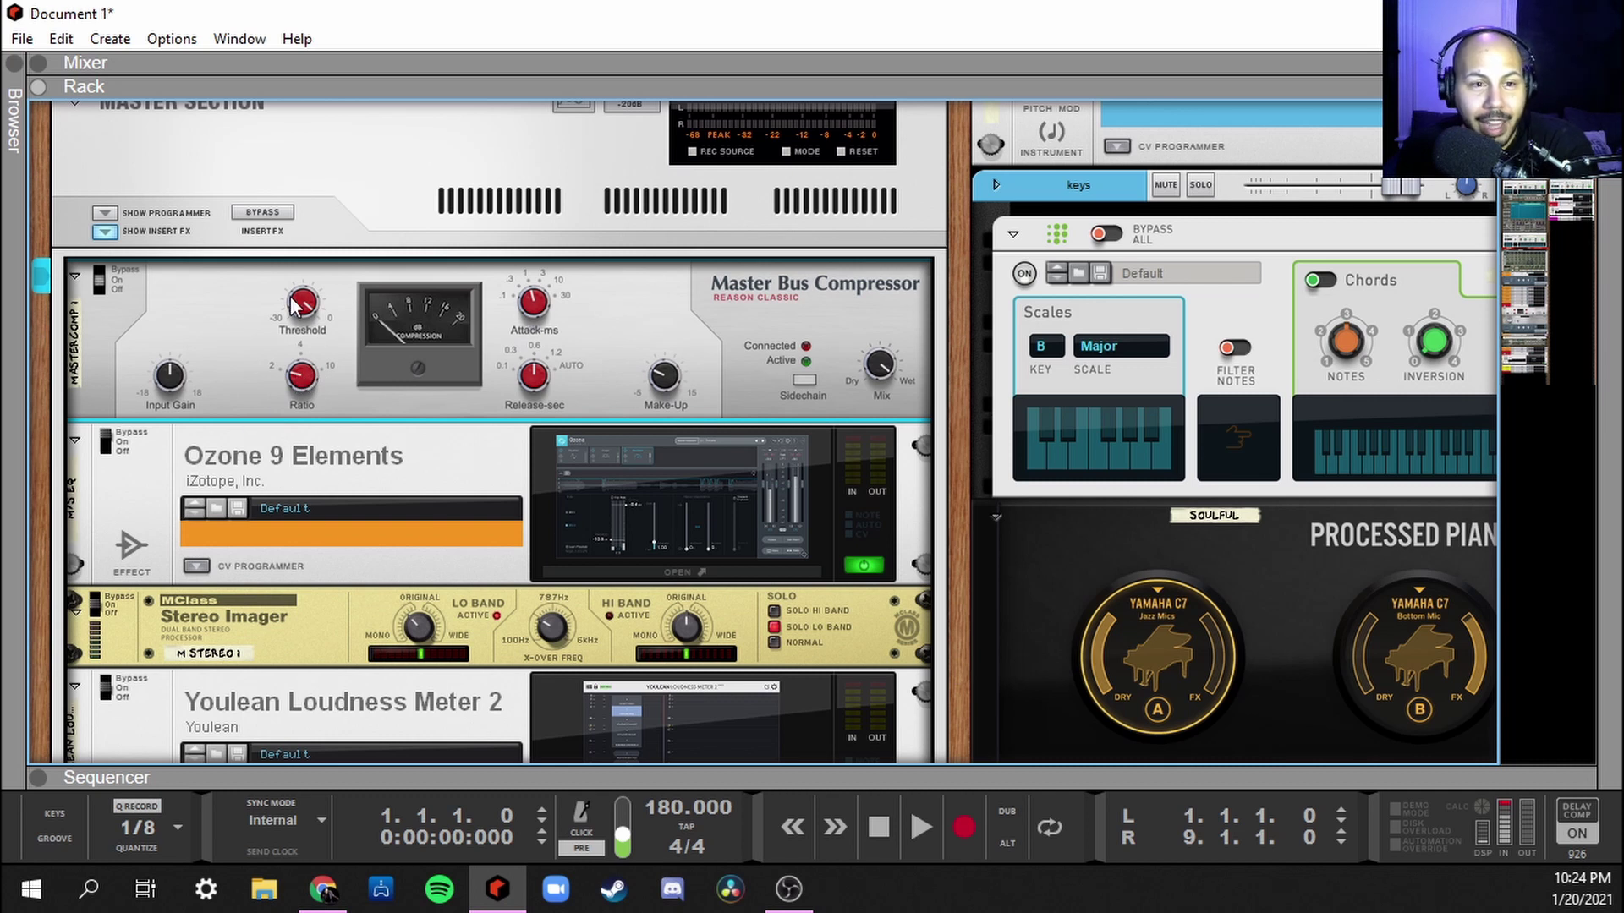
left_click_drag(293, 306, 290, 317)
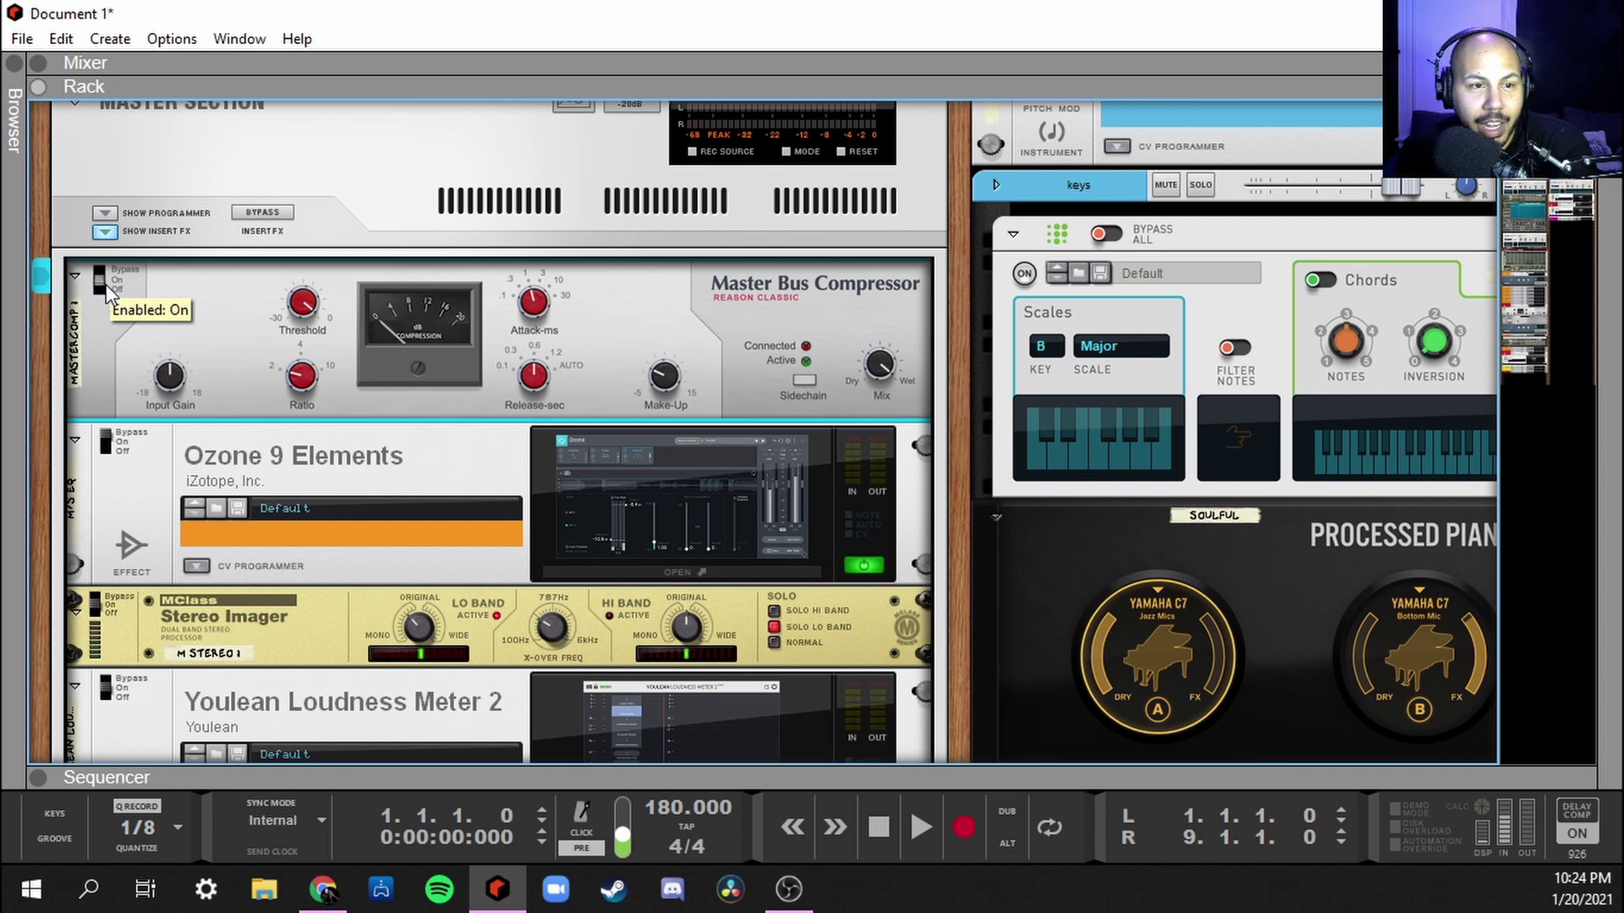
left_click_drag(302, 326, 306, 323)
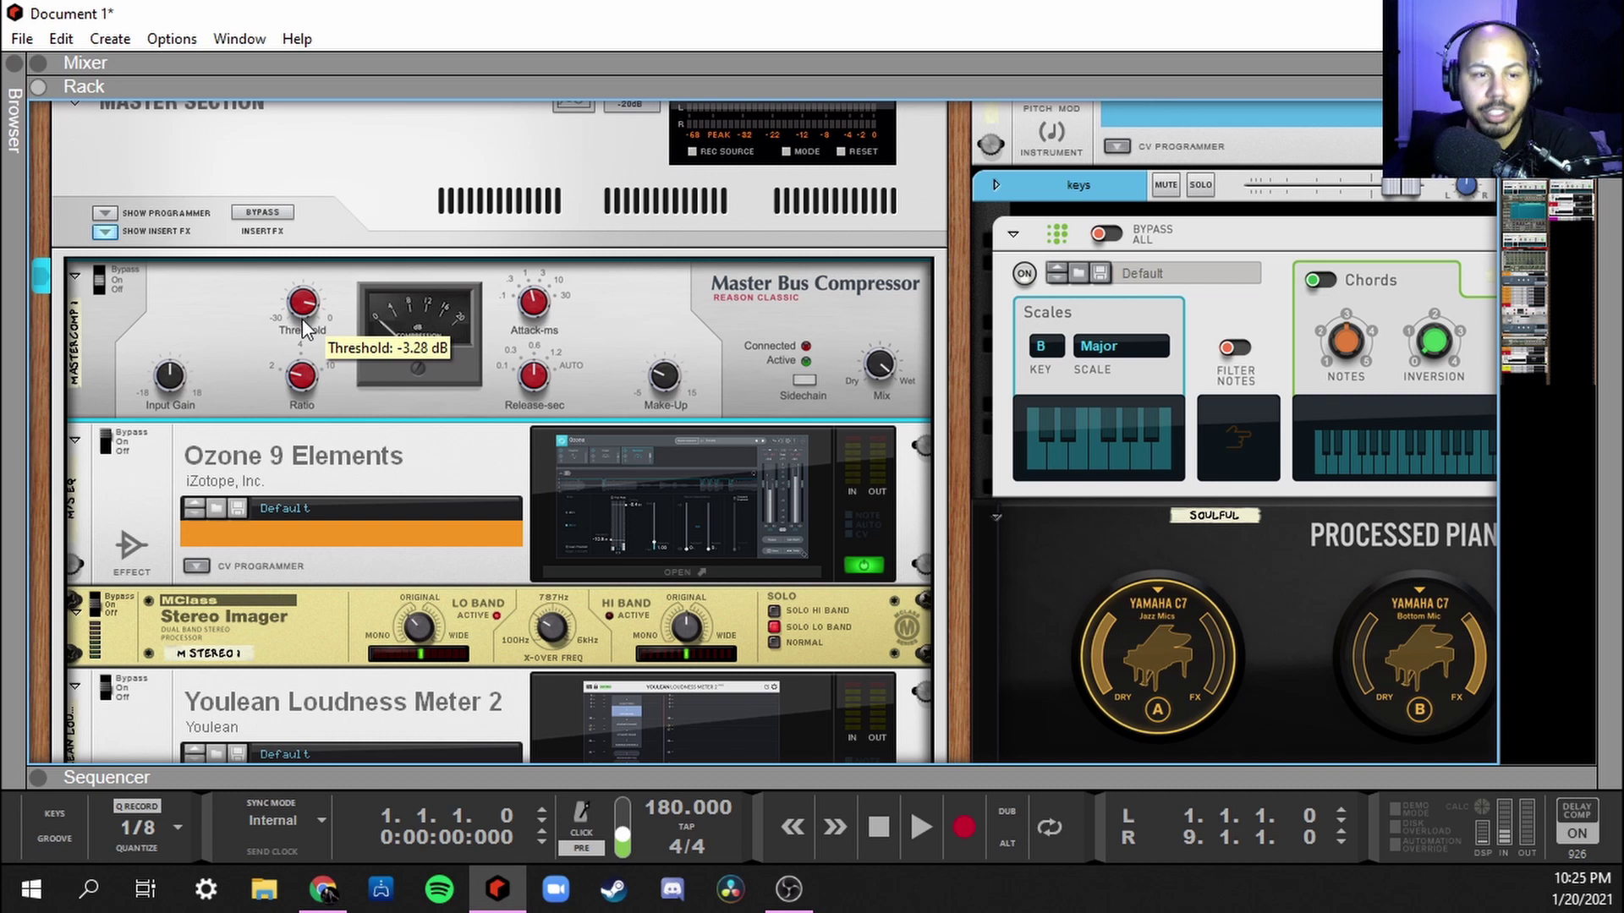
- Open the plugin window of the Ozone 9 Elements insert below the compressor
scroll(753, 490, "down", 3)
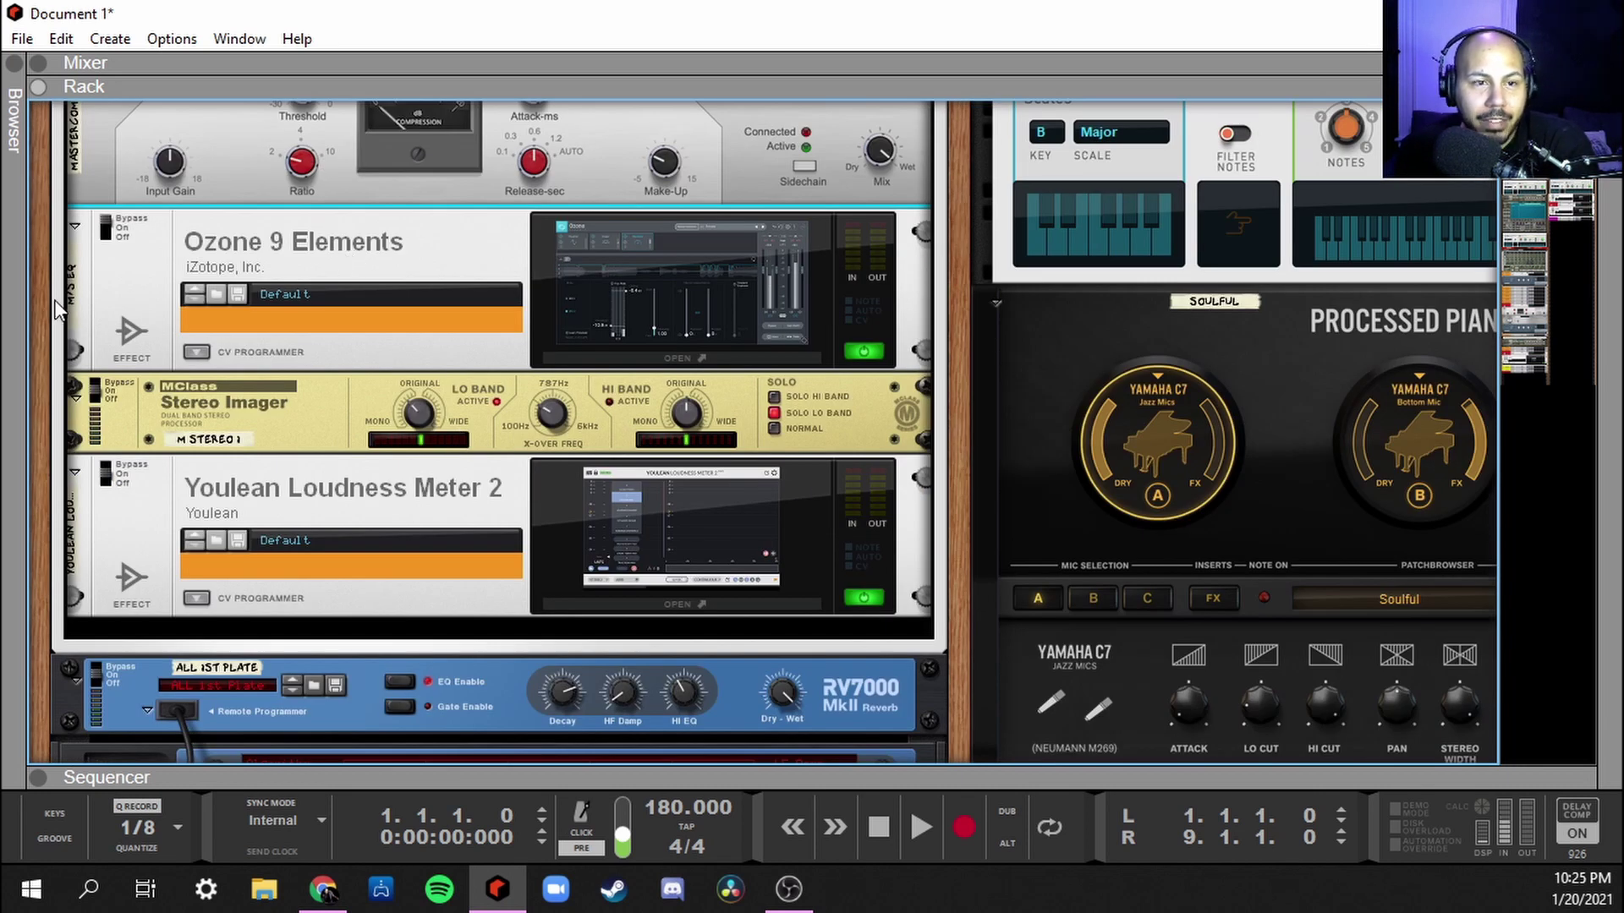
left_click(106, 230)
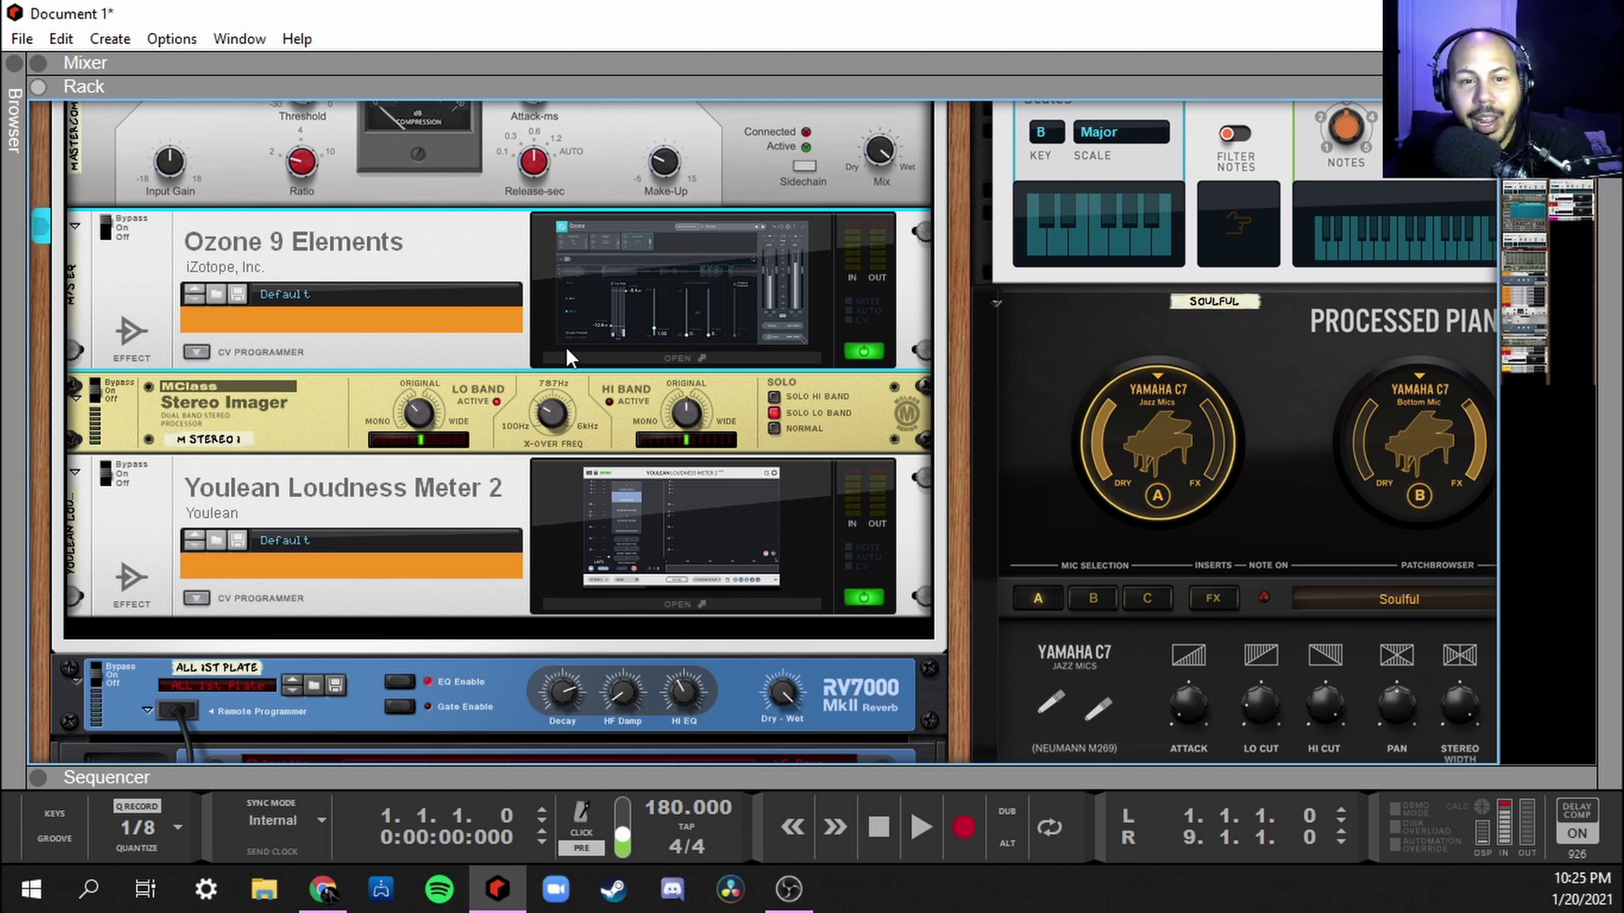
left_click(534, 359)
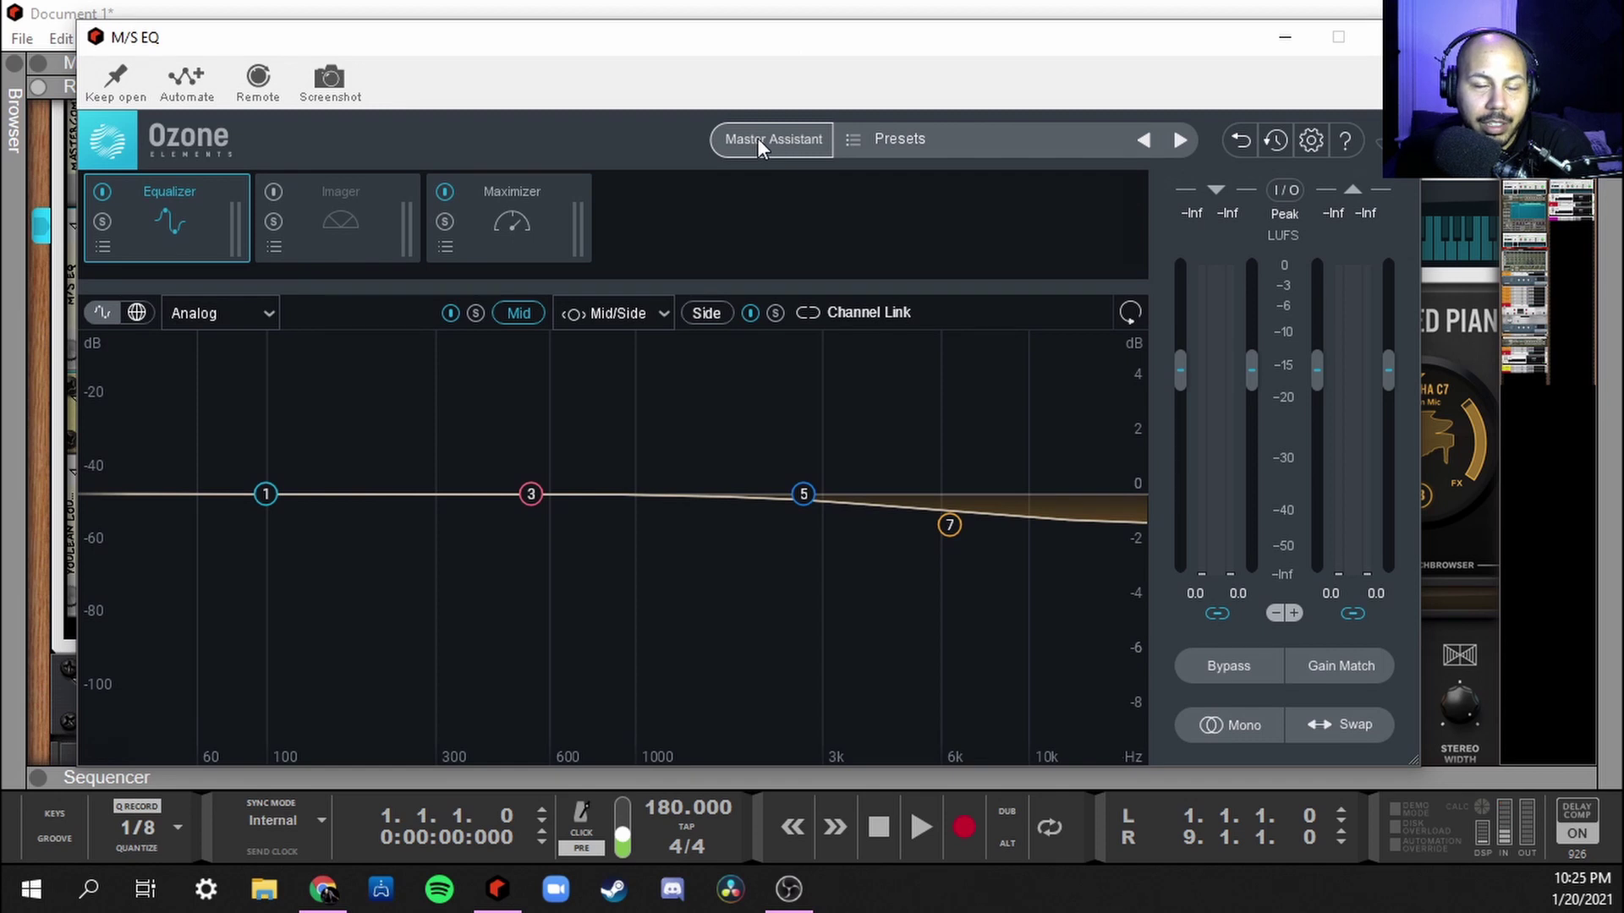
- Try Ozone's Master Assistant with High intensity and the Streaming destination
left_click(764, 136)
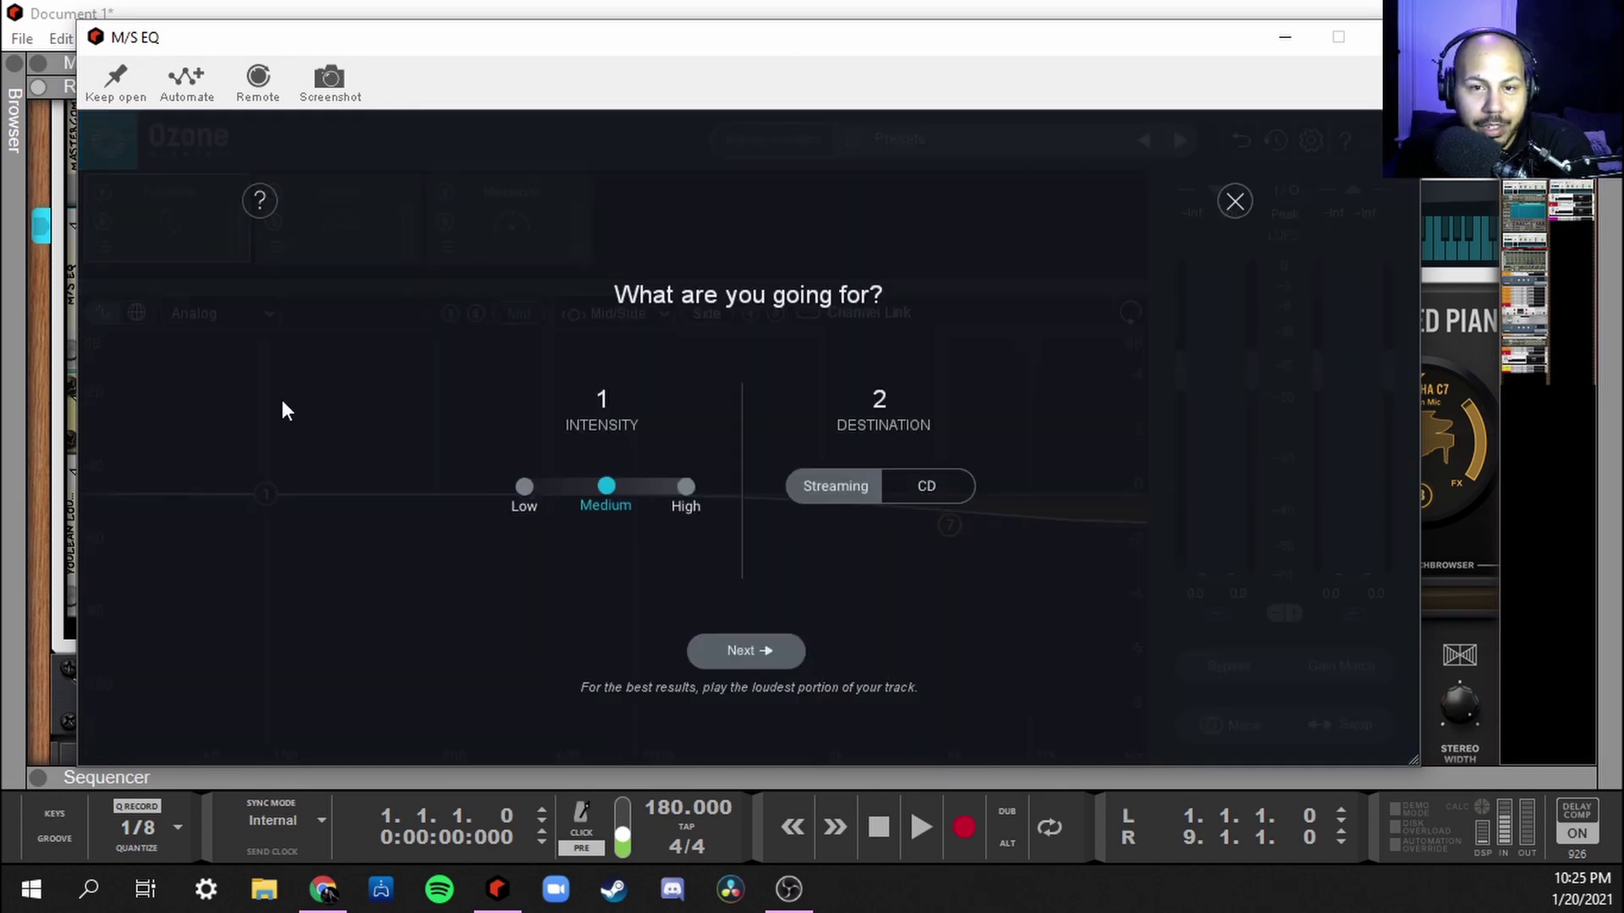
left_click(683, 499)
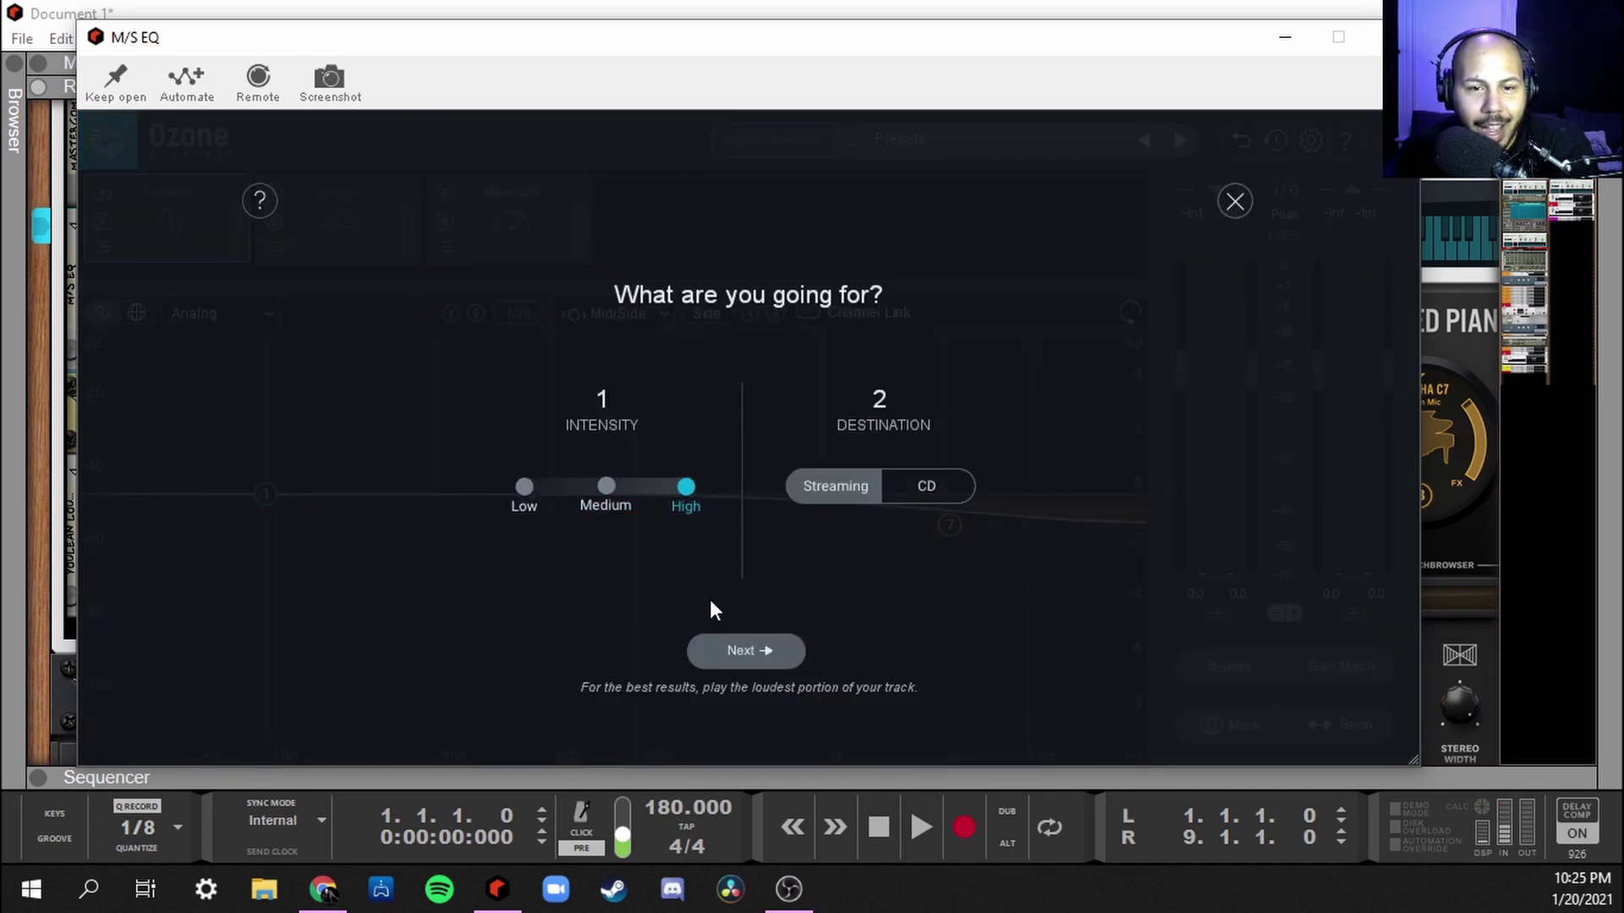
left_click(751, 648)
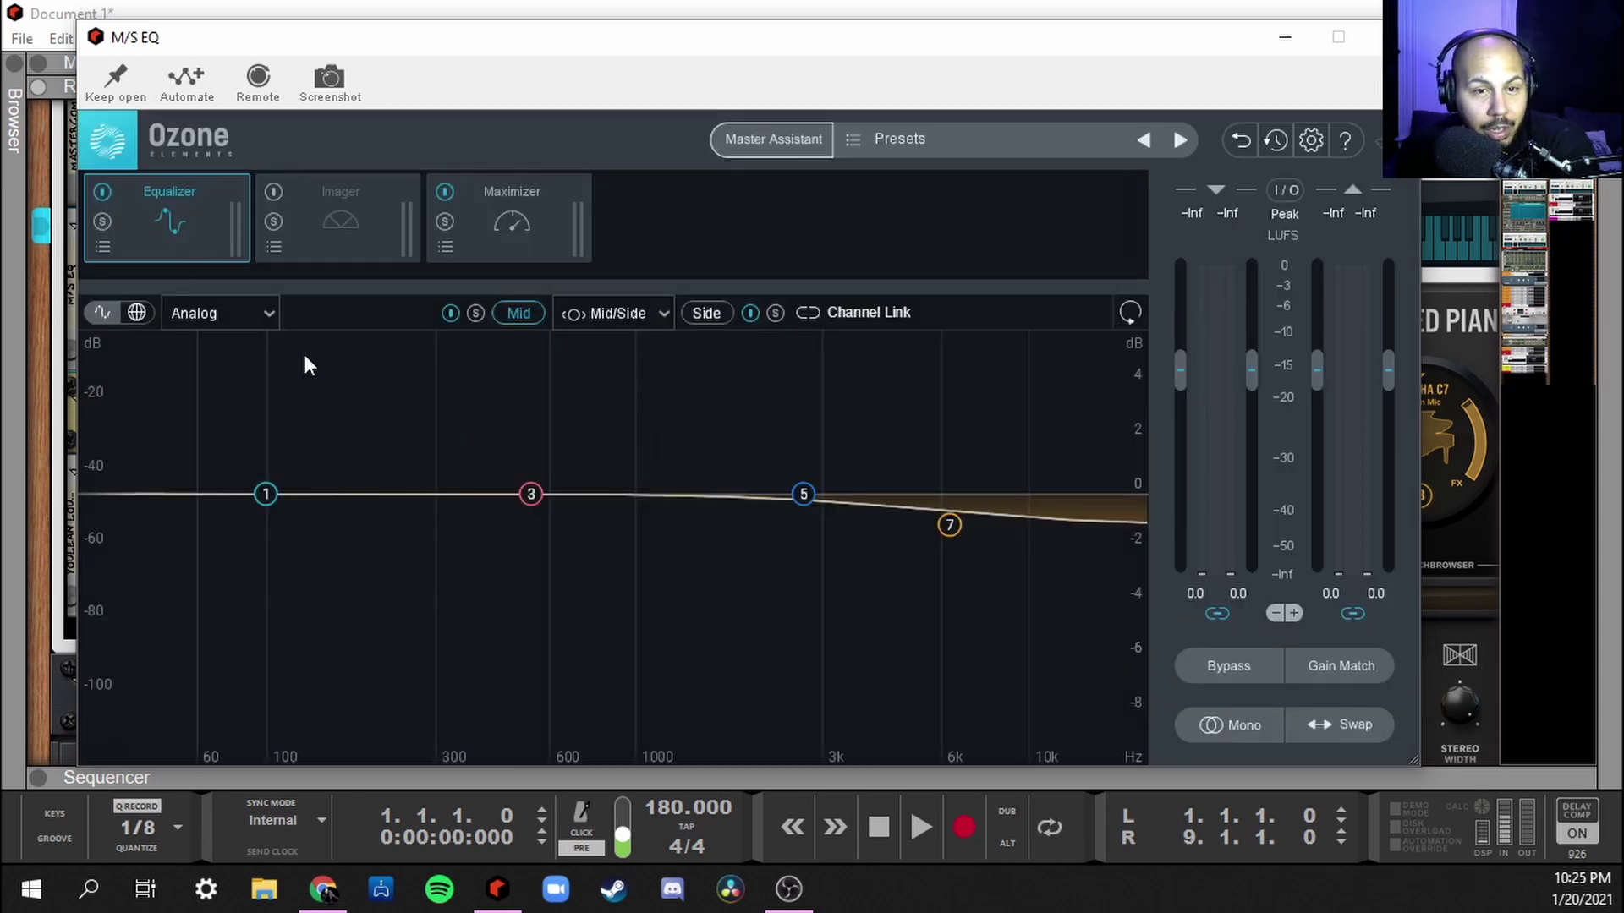
- Switch the Ozone equalizer to Stereo processing and back to Mid/Side
left_click(653, 318)
left_click(607, 356)
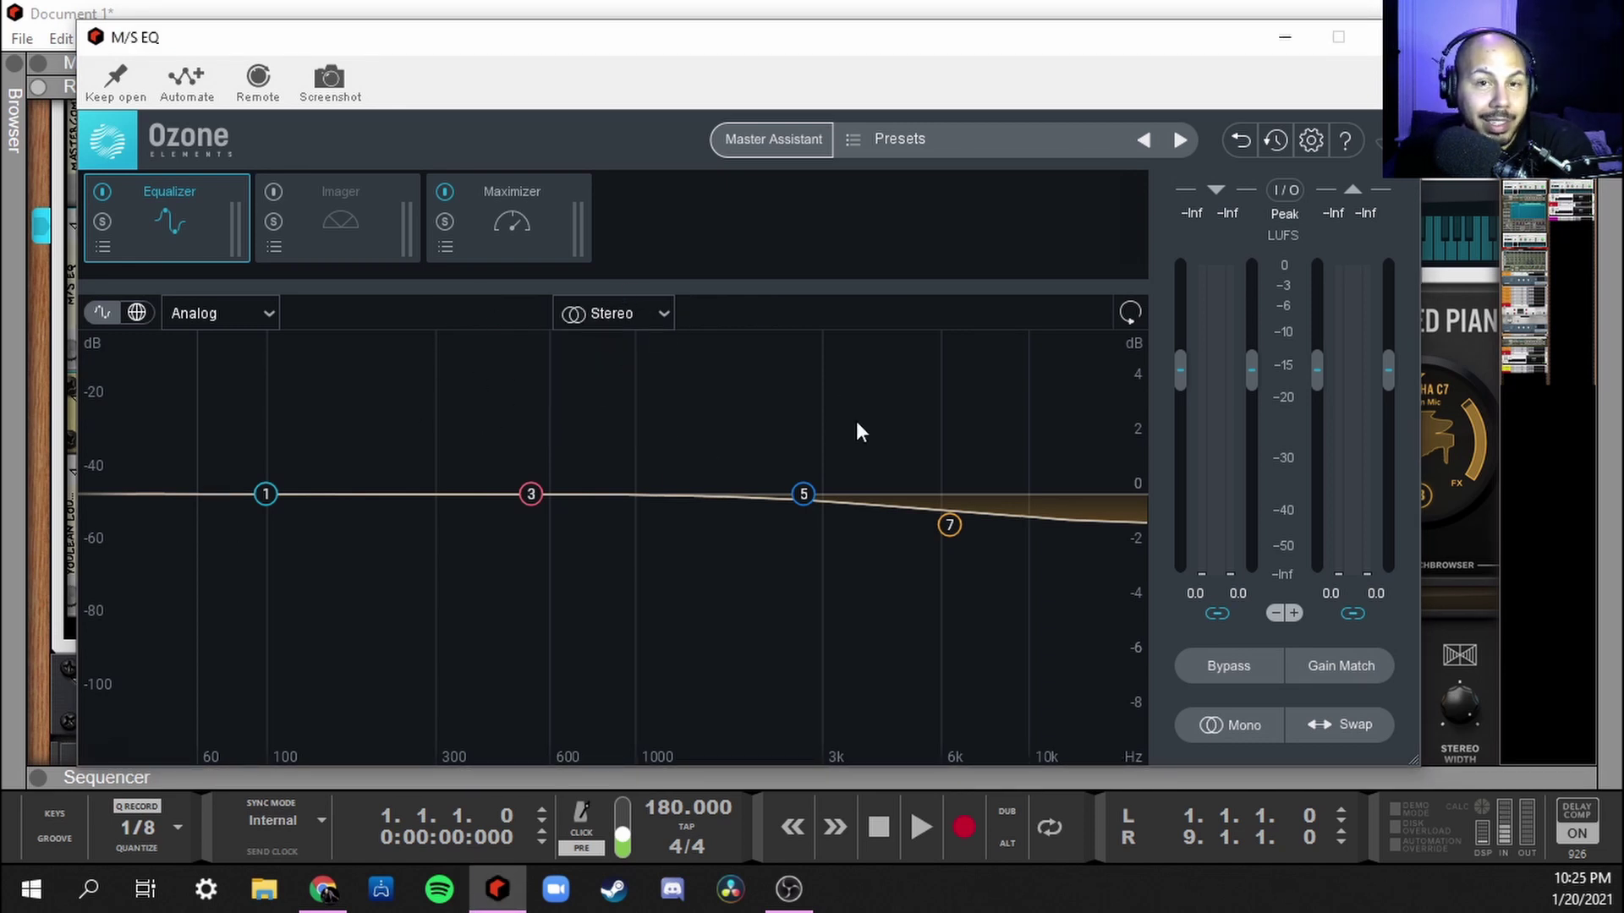
left_click(662, 313)
left_click(630, 347)
left_click(629, 312)
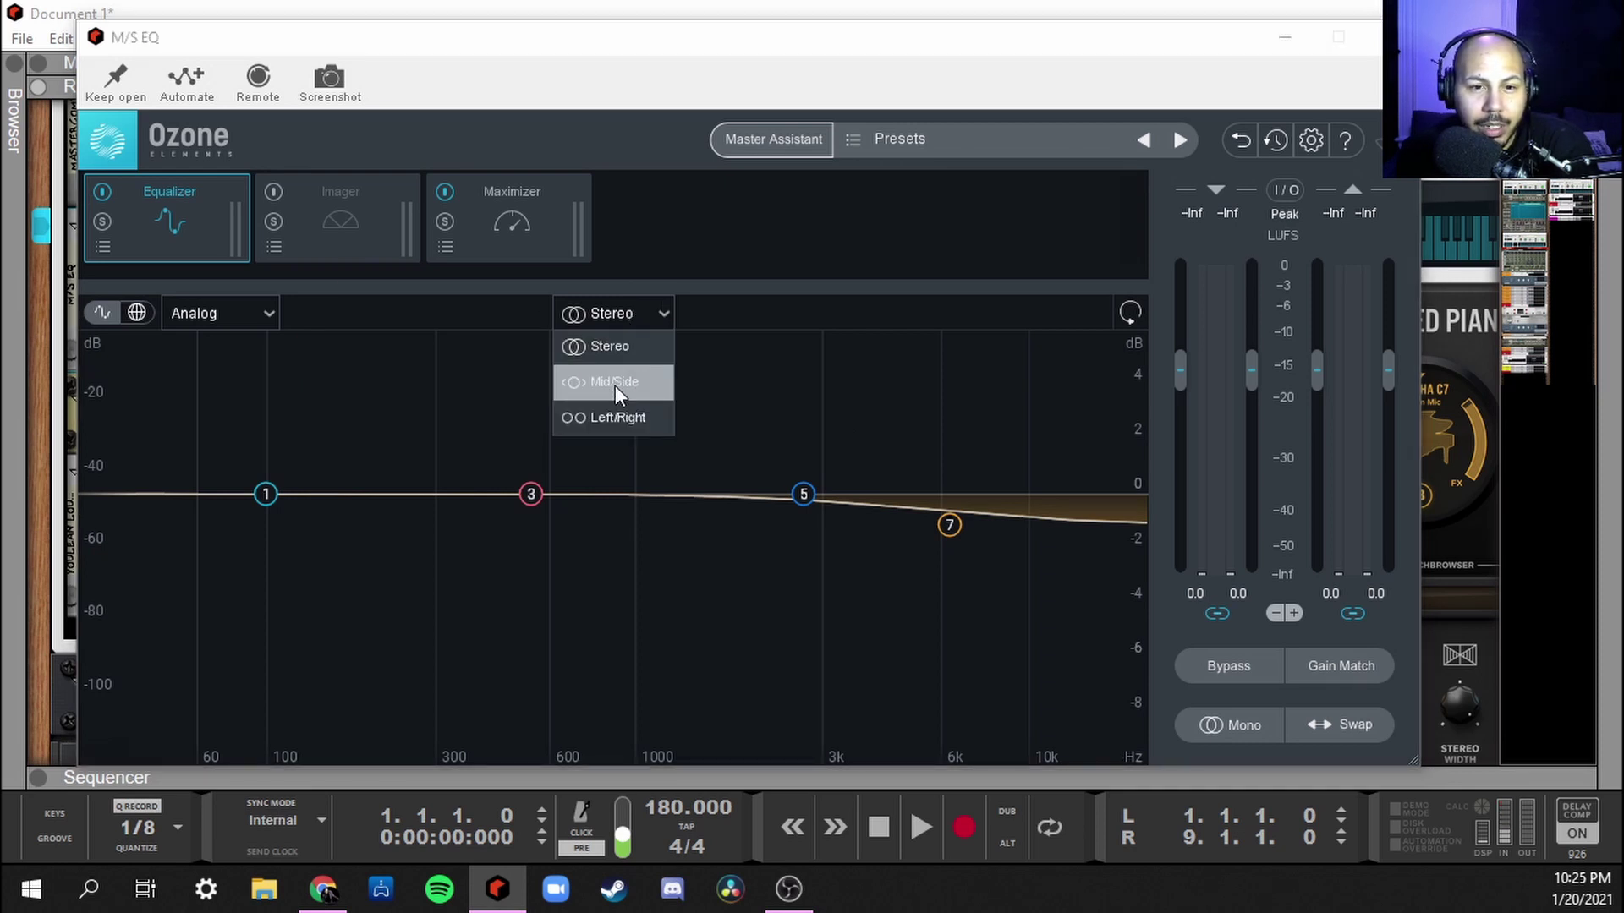
left_click(616, 386)
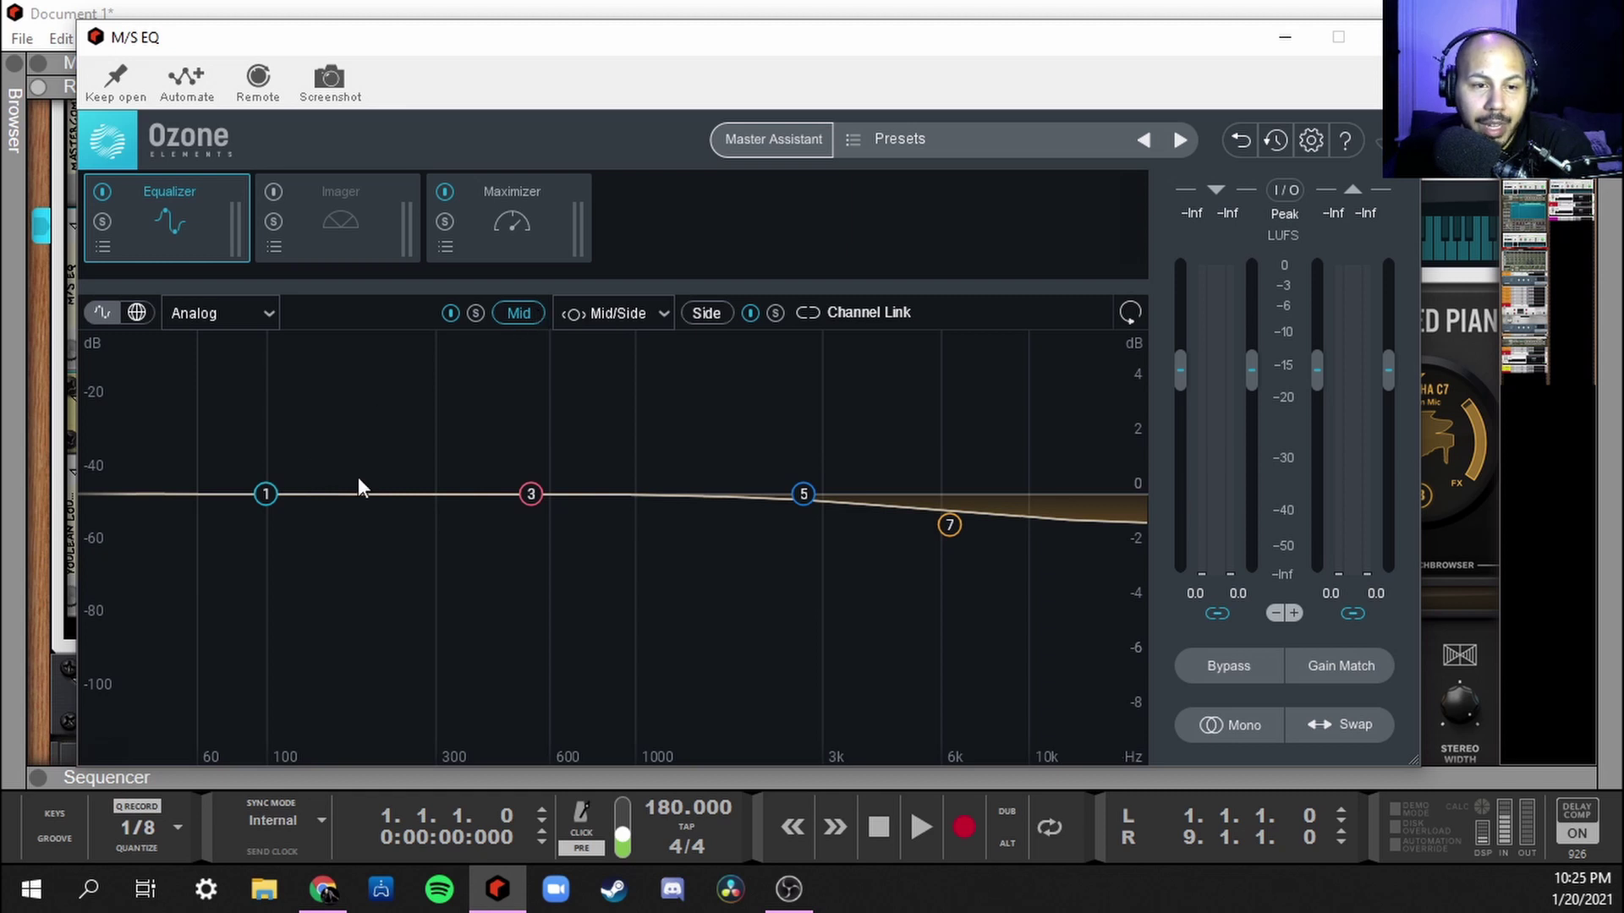
- Set the Mid channel's Baxandall Treble band to 3686 Hz and -3.1 dB, and the Side channel's high-pass filter to 98 Hz
left_click_drag(947, 526, 859, 582)
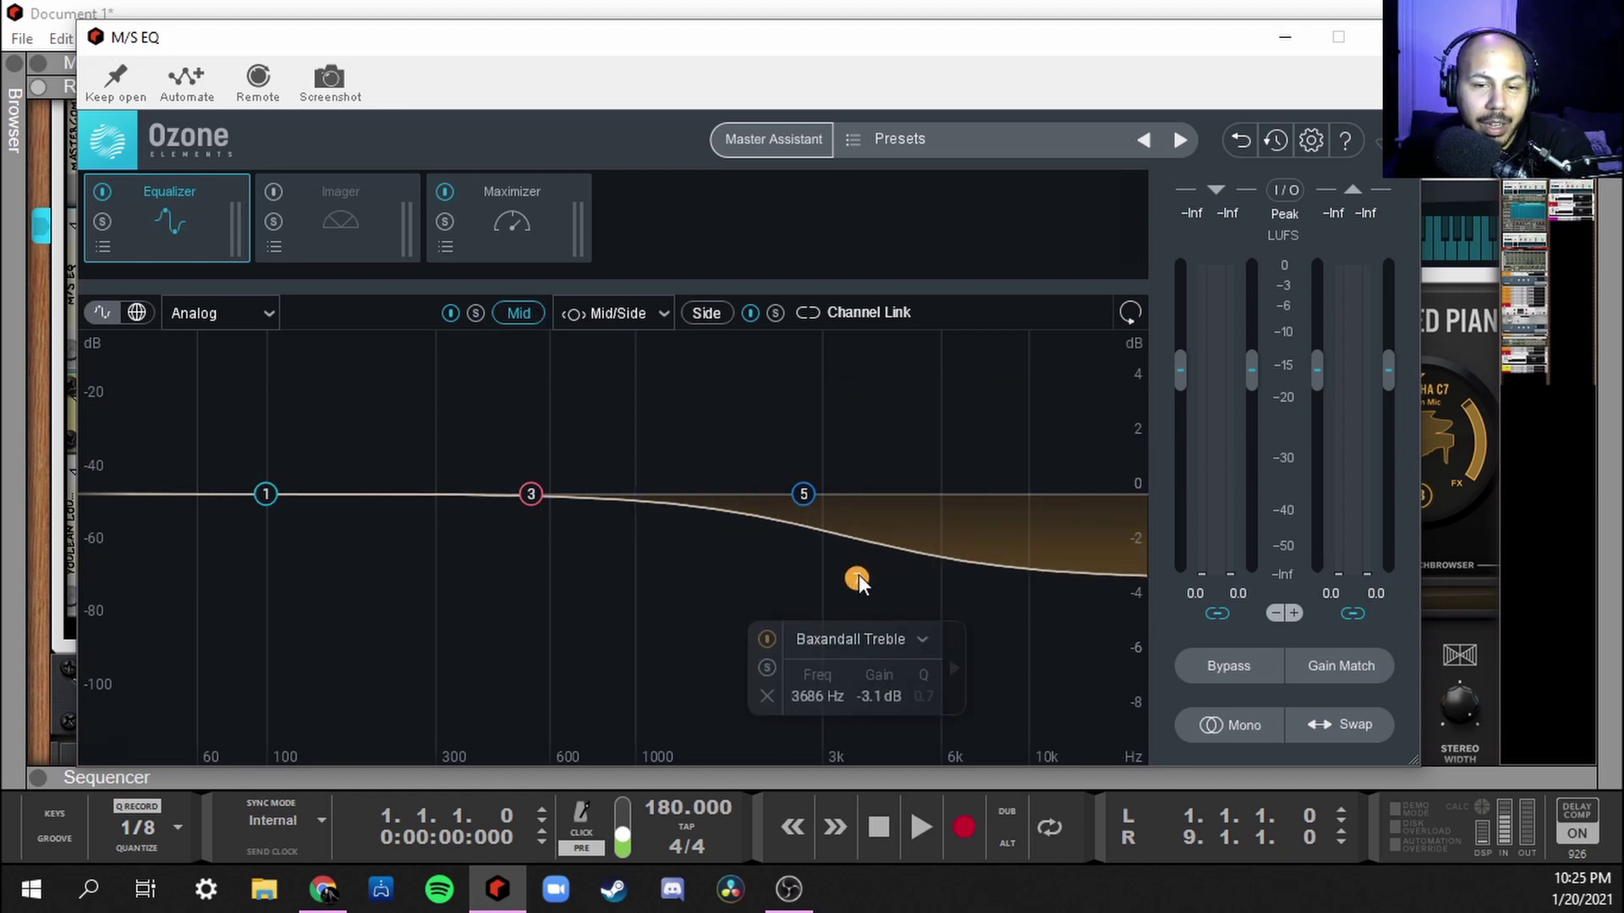
left_click(707, 315)
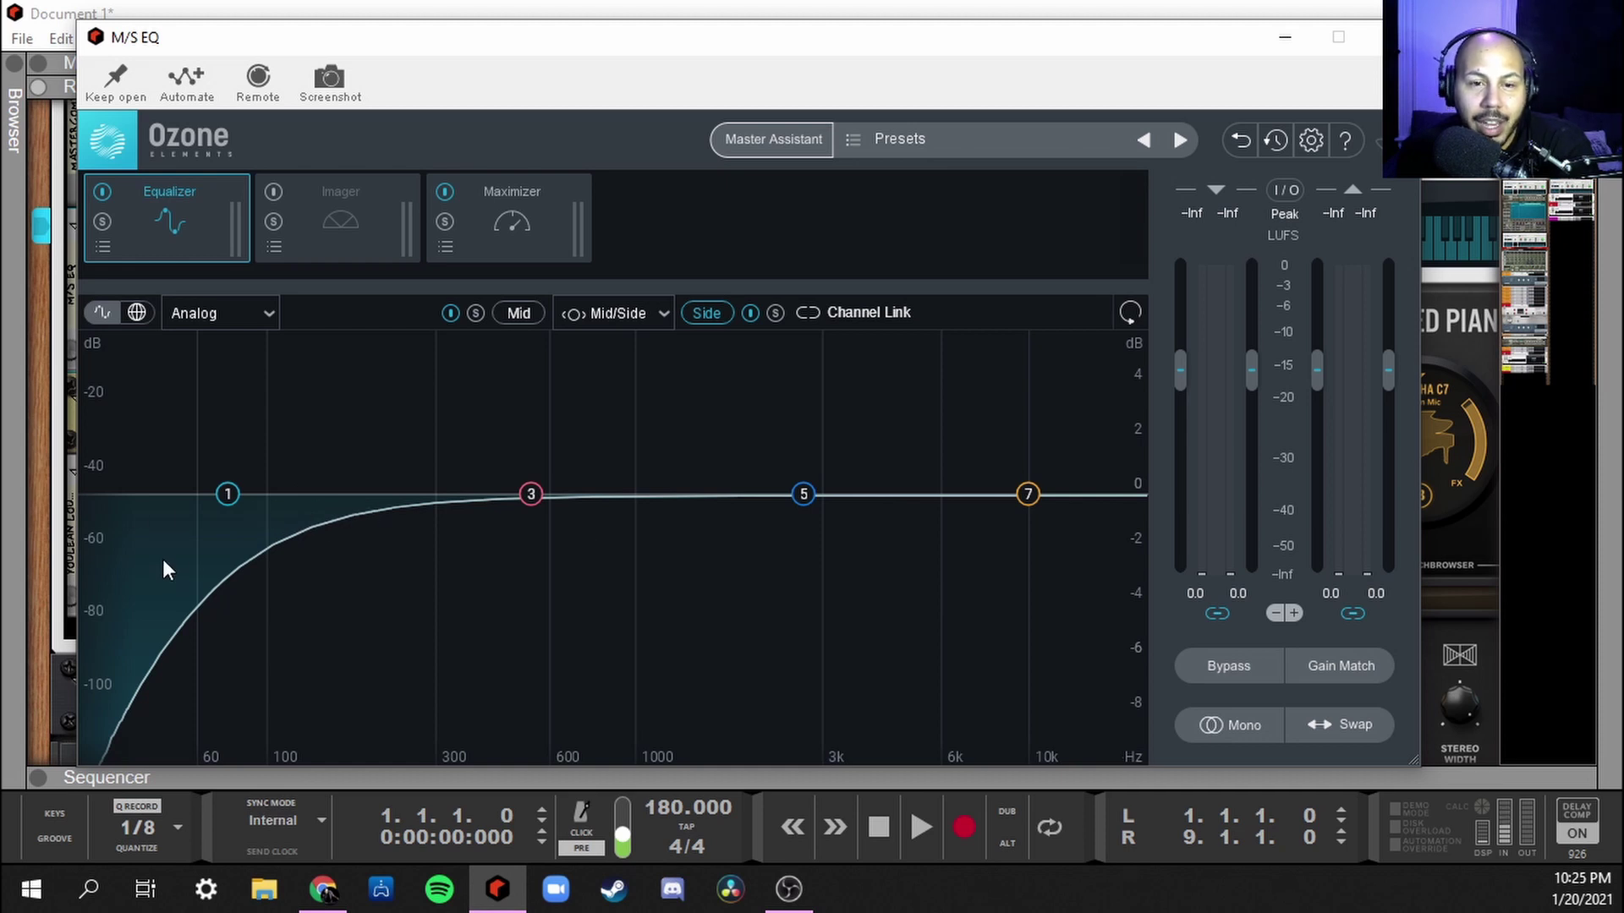
left_click_drag(229, 499, 264, 490)
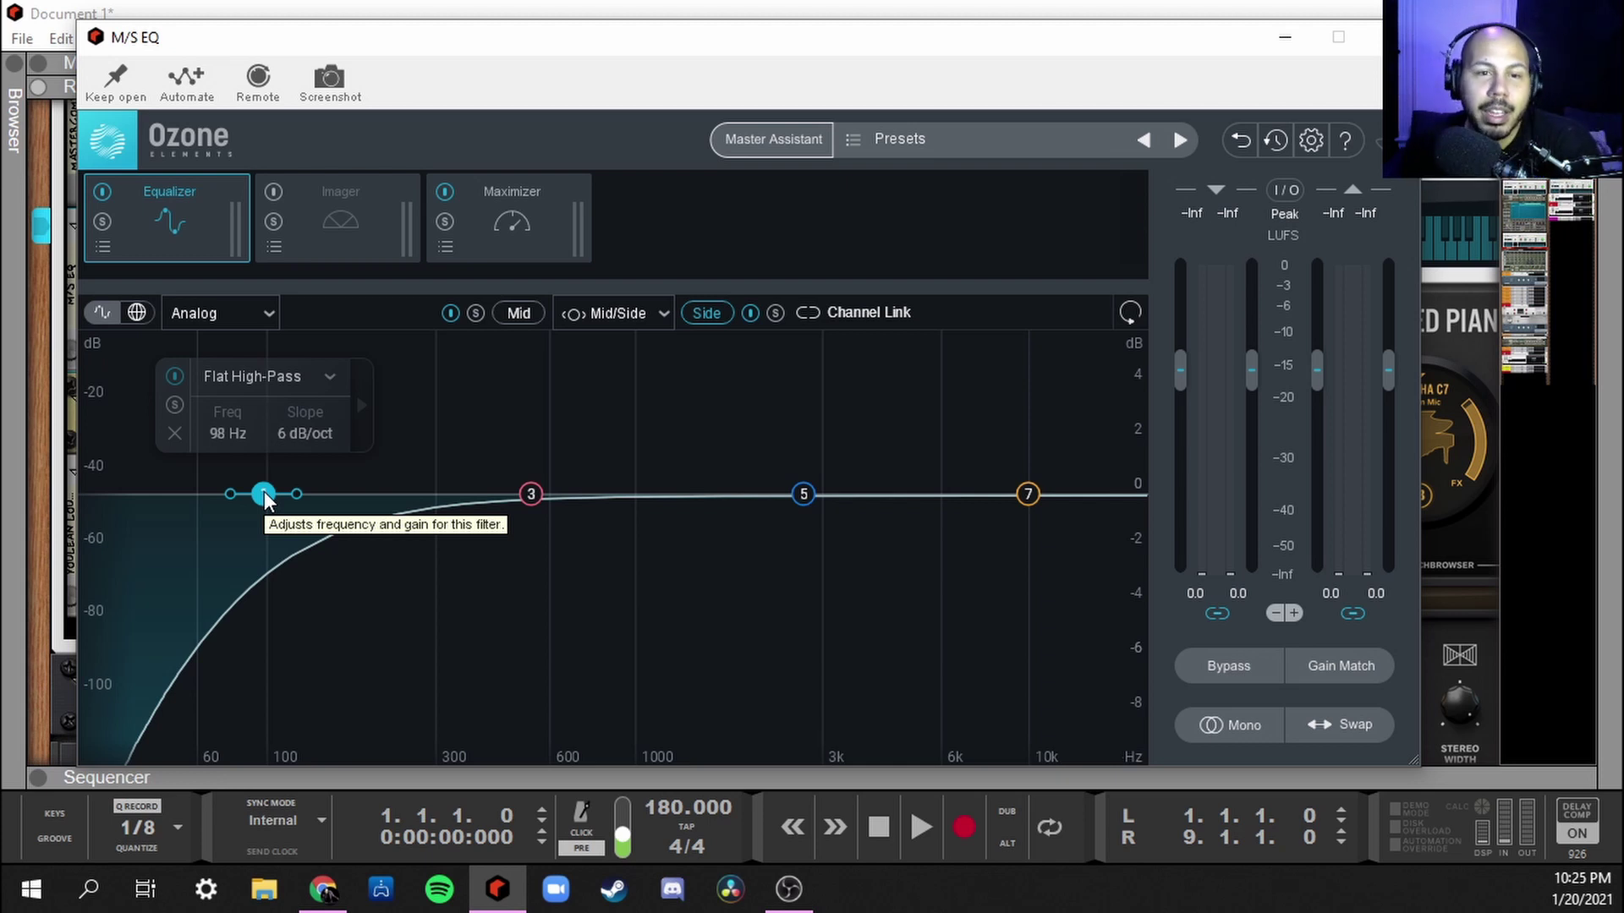
- Move band 3 of the Mid channel's equalizer curve to a lower frequency
left_click(519, 316)
left_click_drag(530, 494, 449, 494)
- Enable Learn Threshold in Ozone's Maximizer and set its ceiling to -1.0 dB
left_click(327, 203)
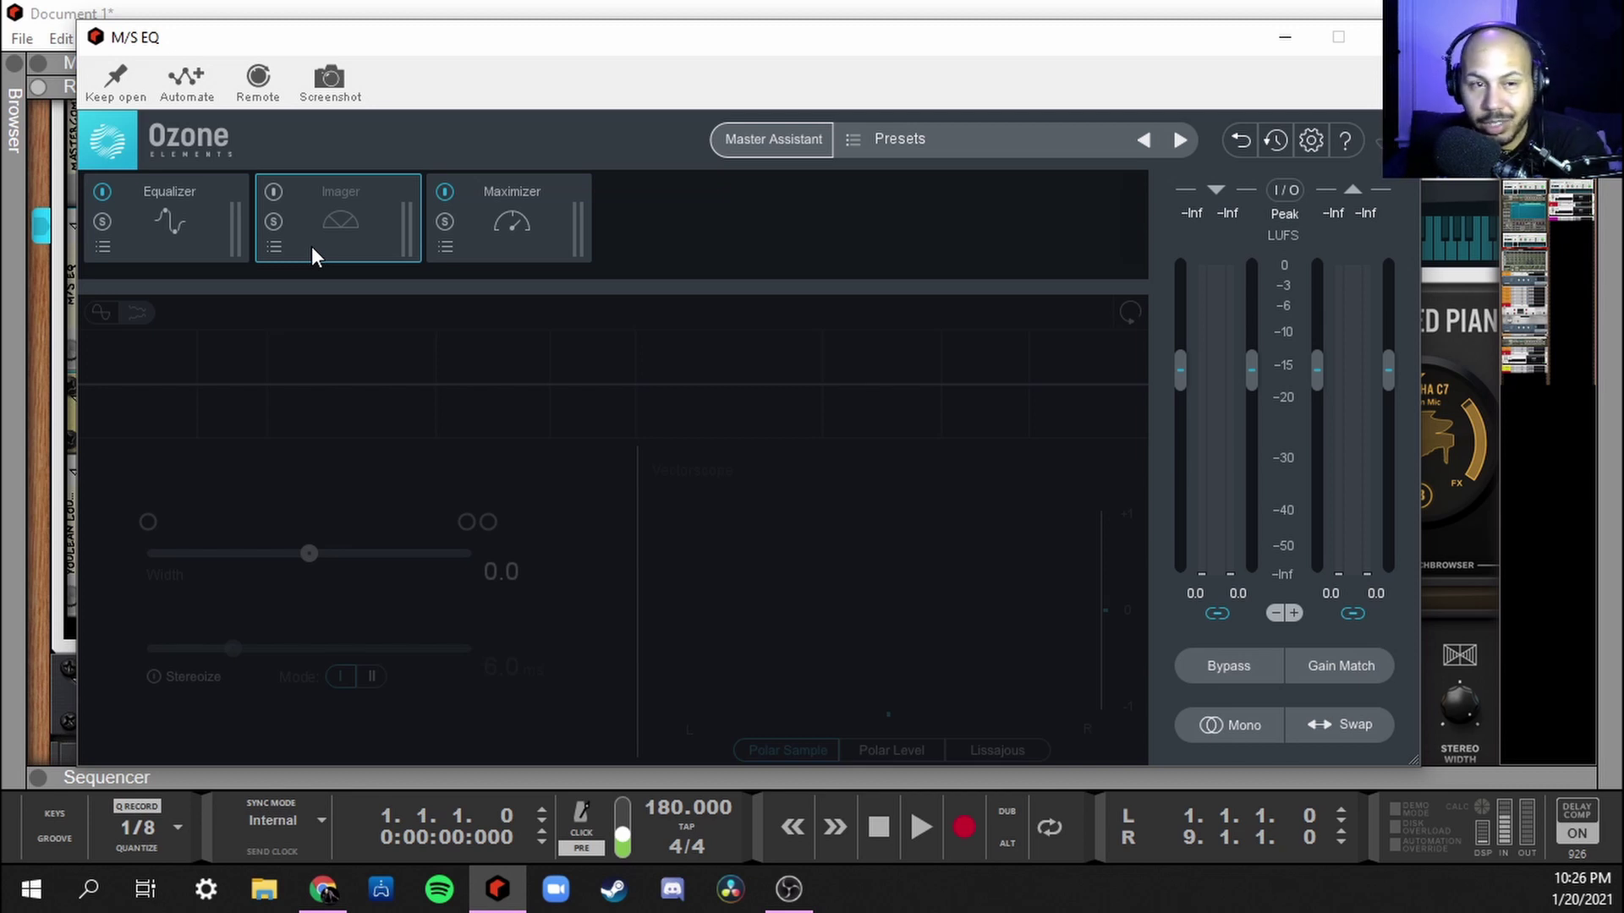
left_click(535, 246)
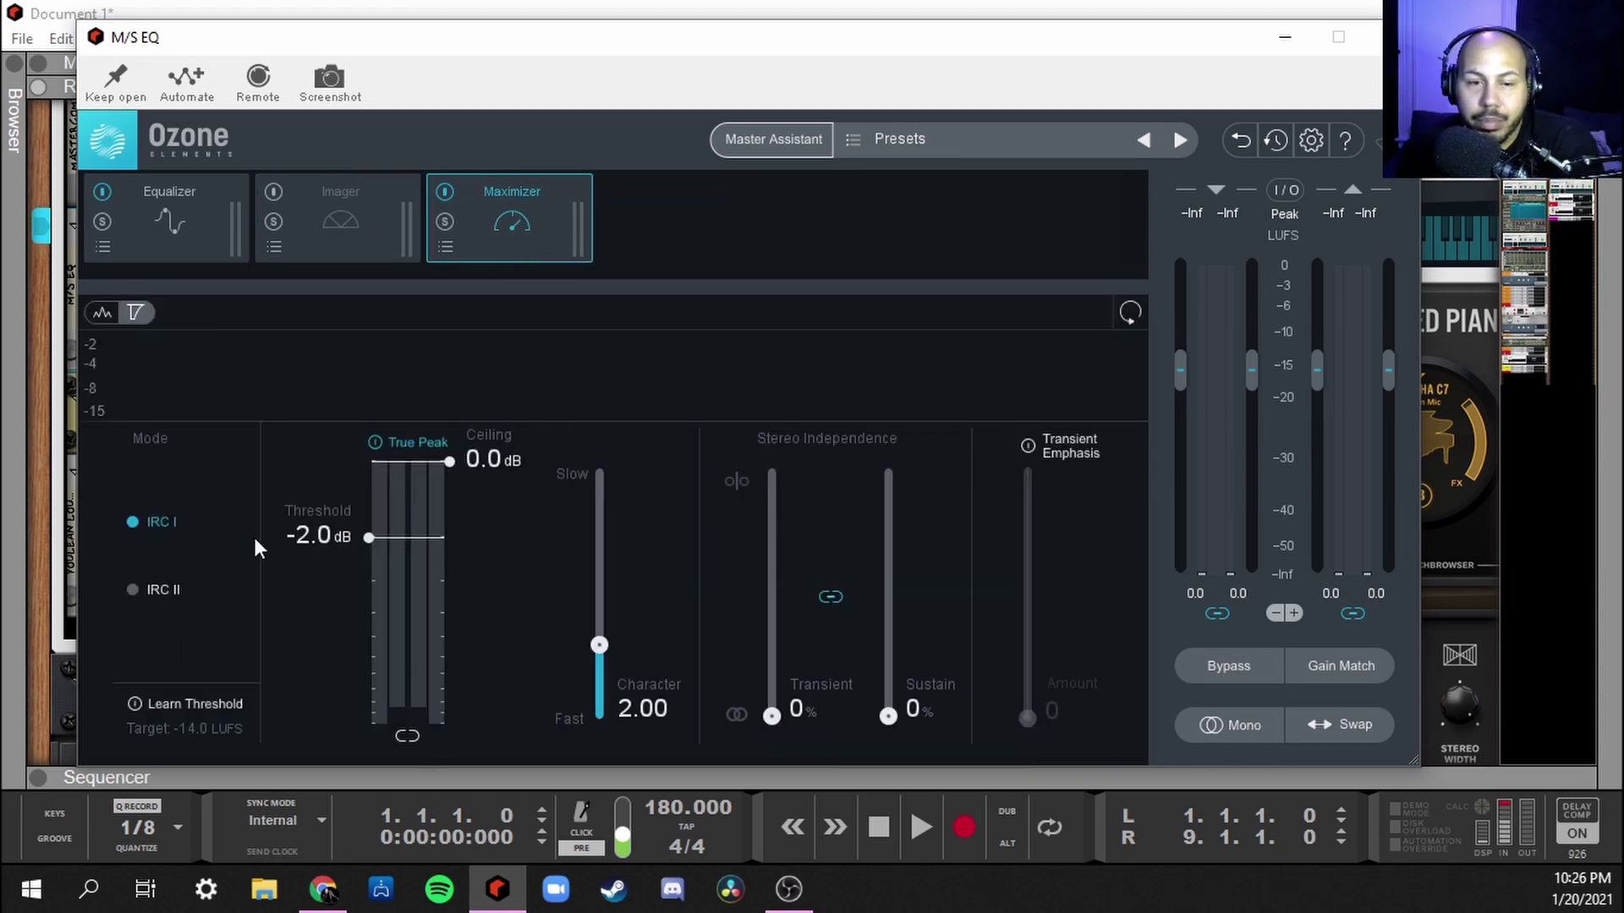
left_click(142, 705)
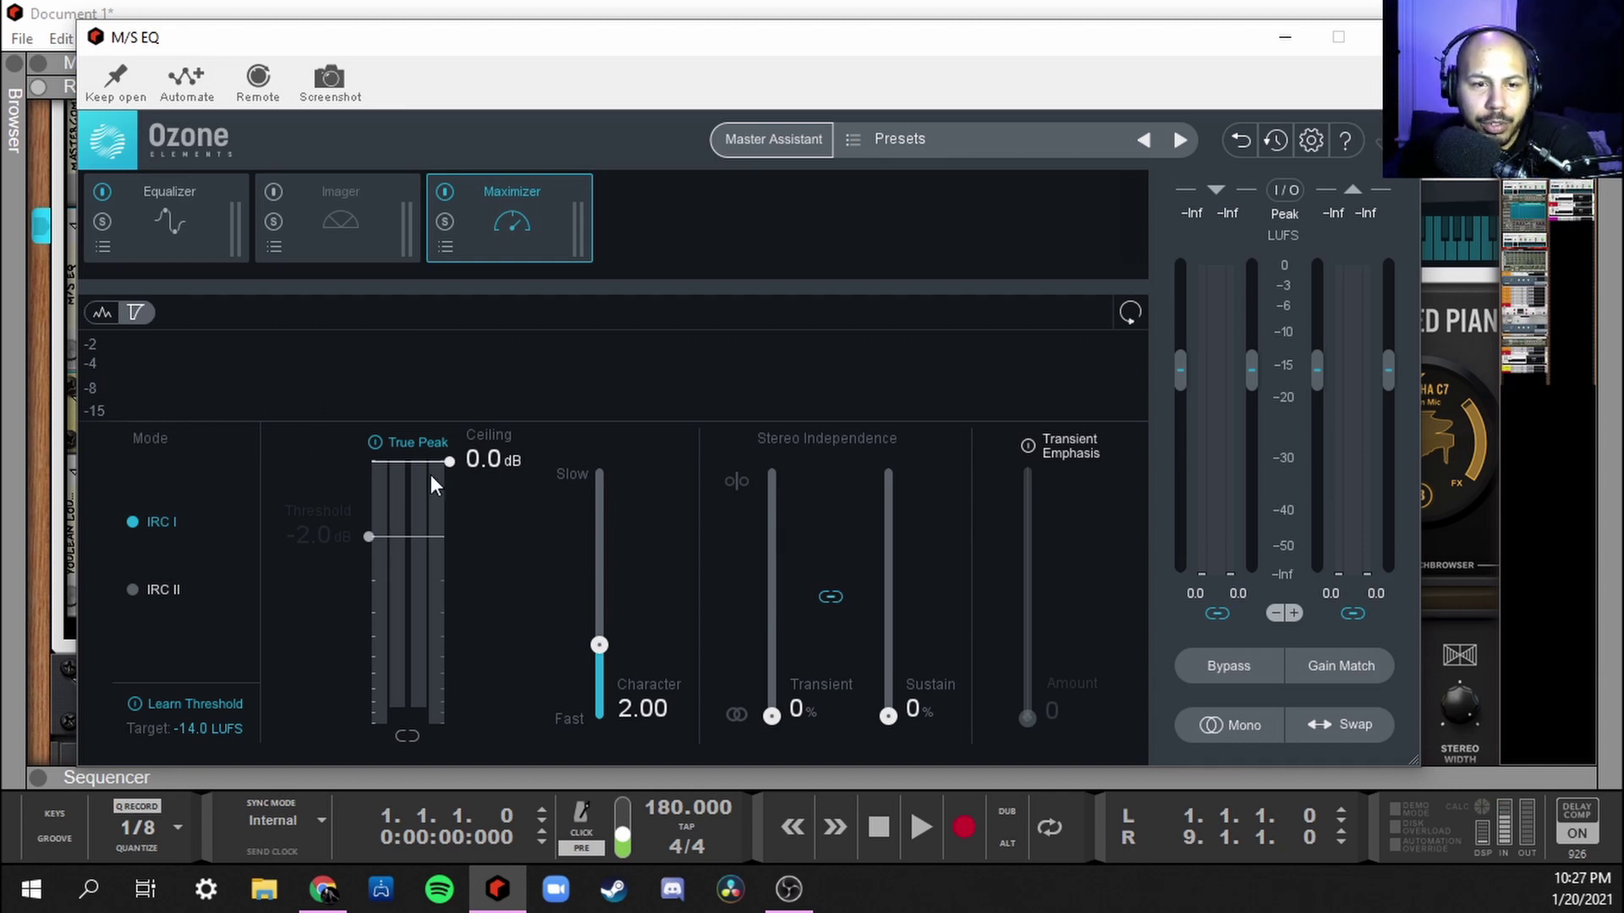
left_click_drag(492, 457, 496, 500)
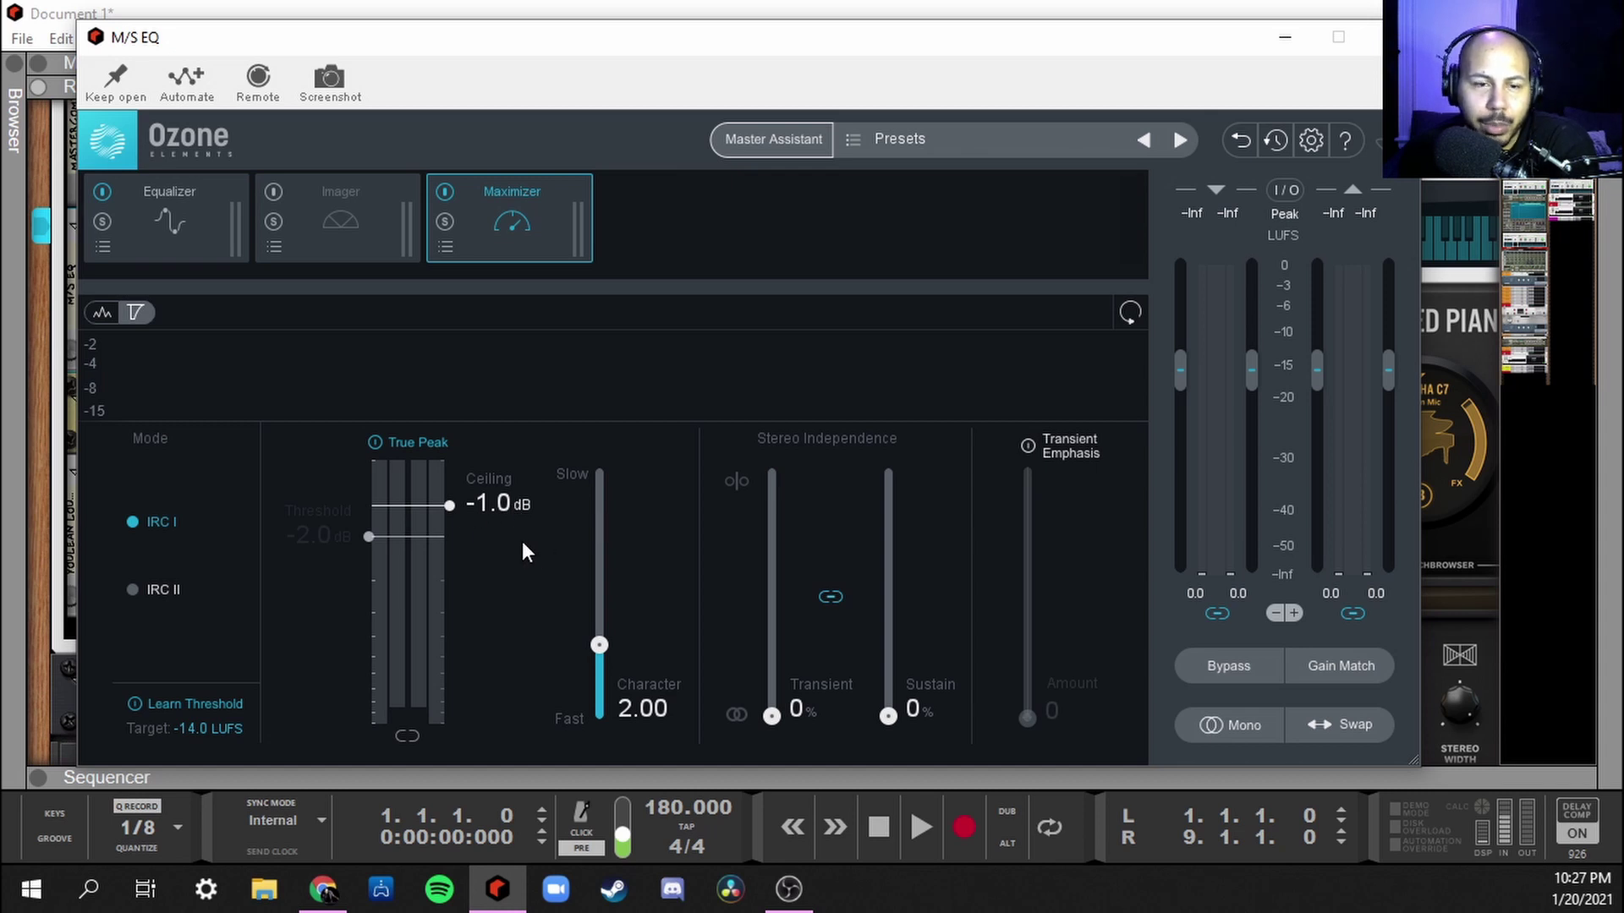
key("Down")
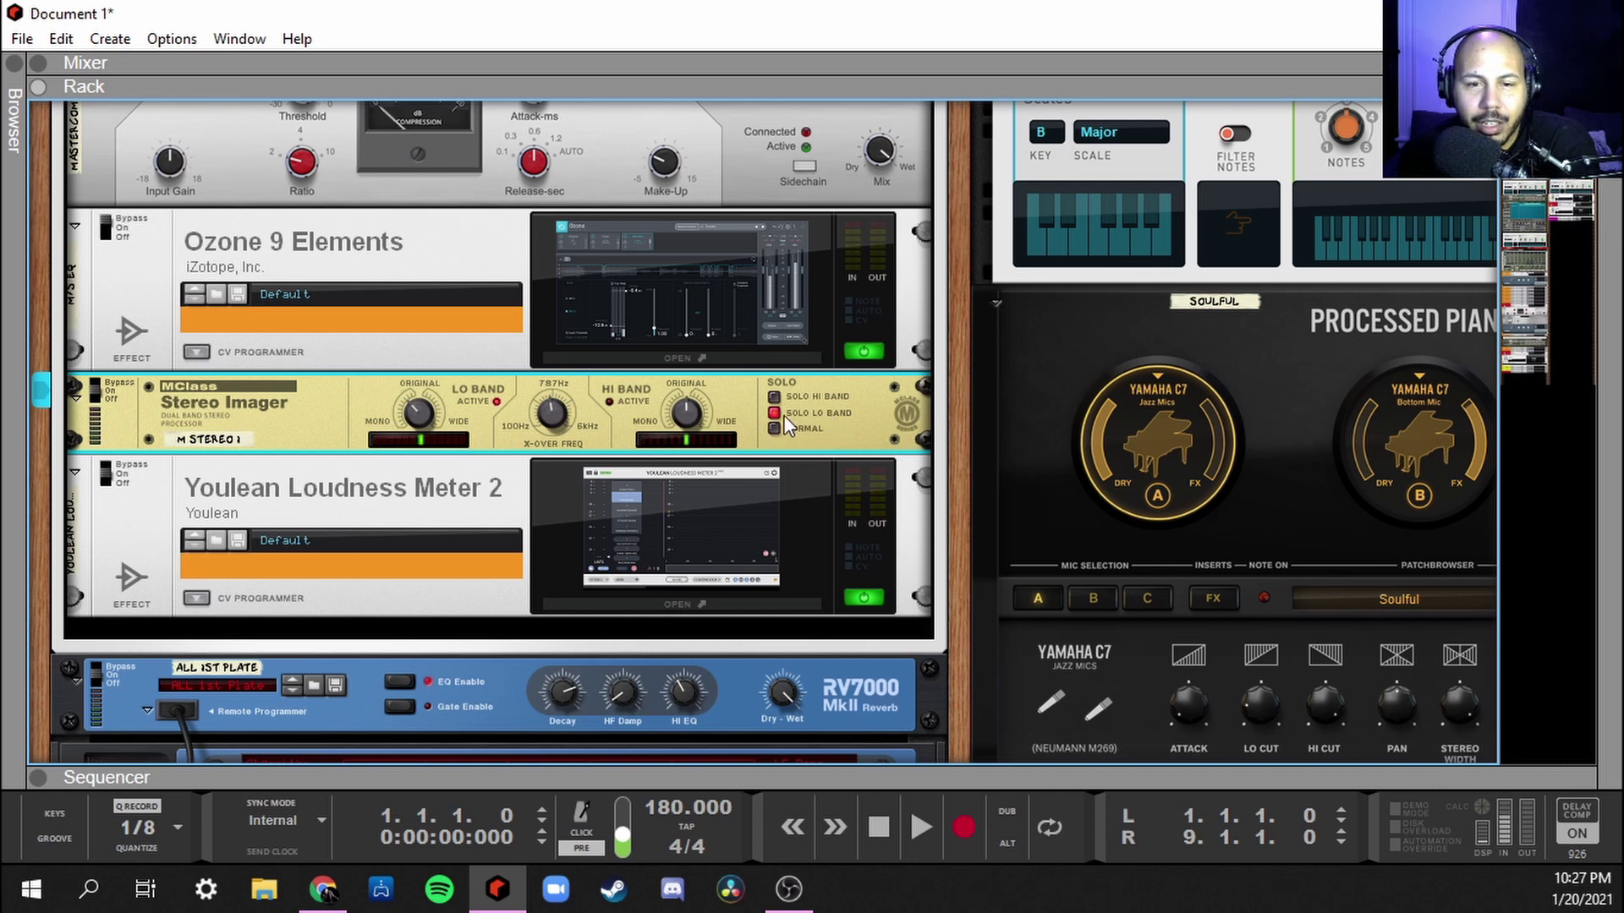
- Adjust the Stereo Imager's crossover frequency to 787 Hz and its low band width to -22
left_click_drag(549, 419, 554, 411)
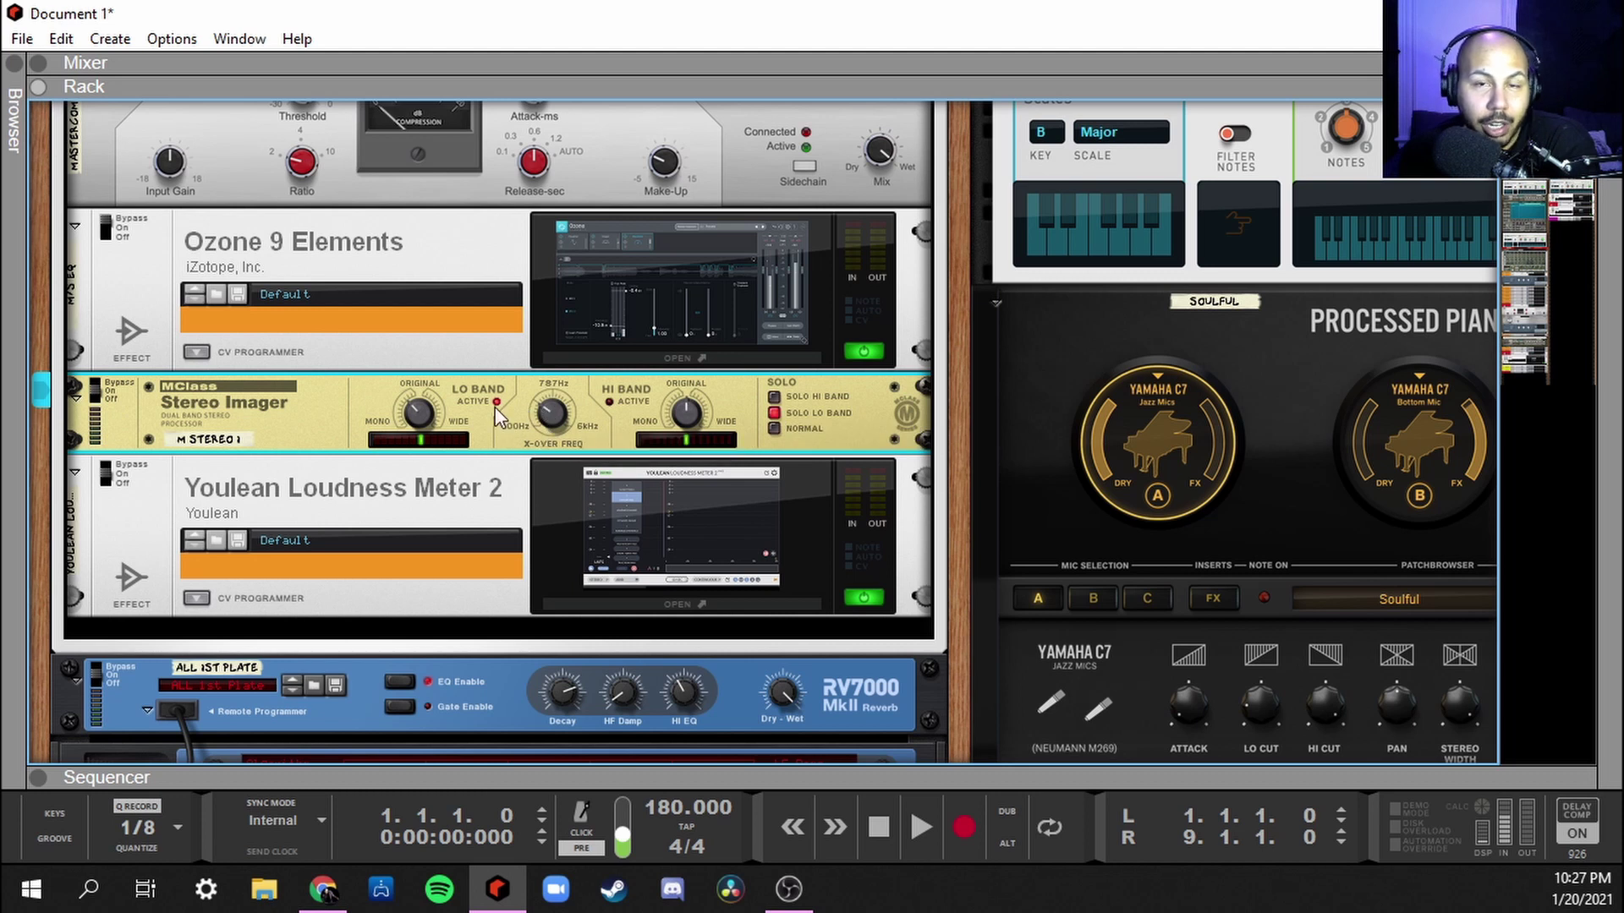
left_click_drag(552, 417, 550, 414)
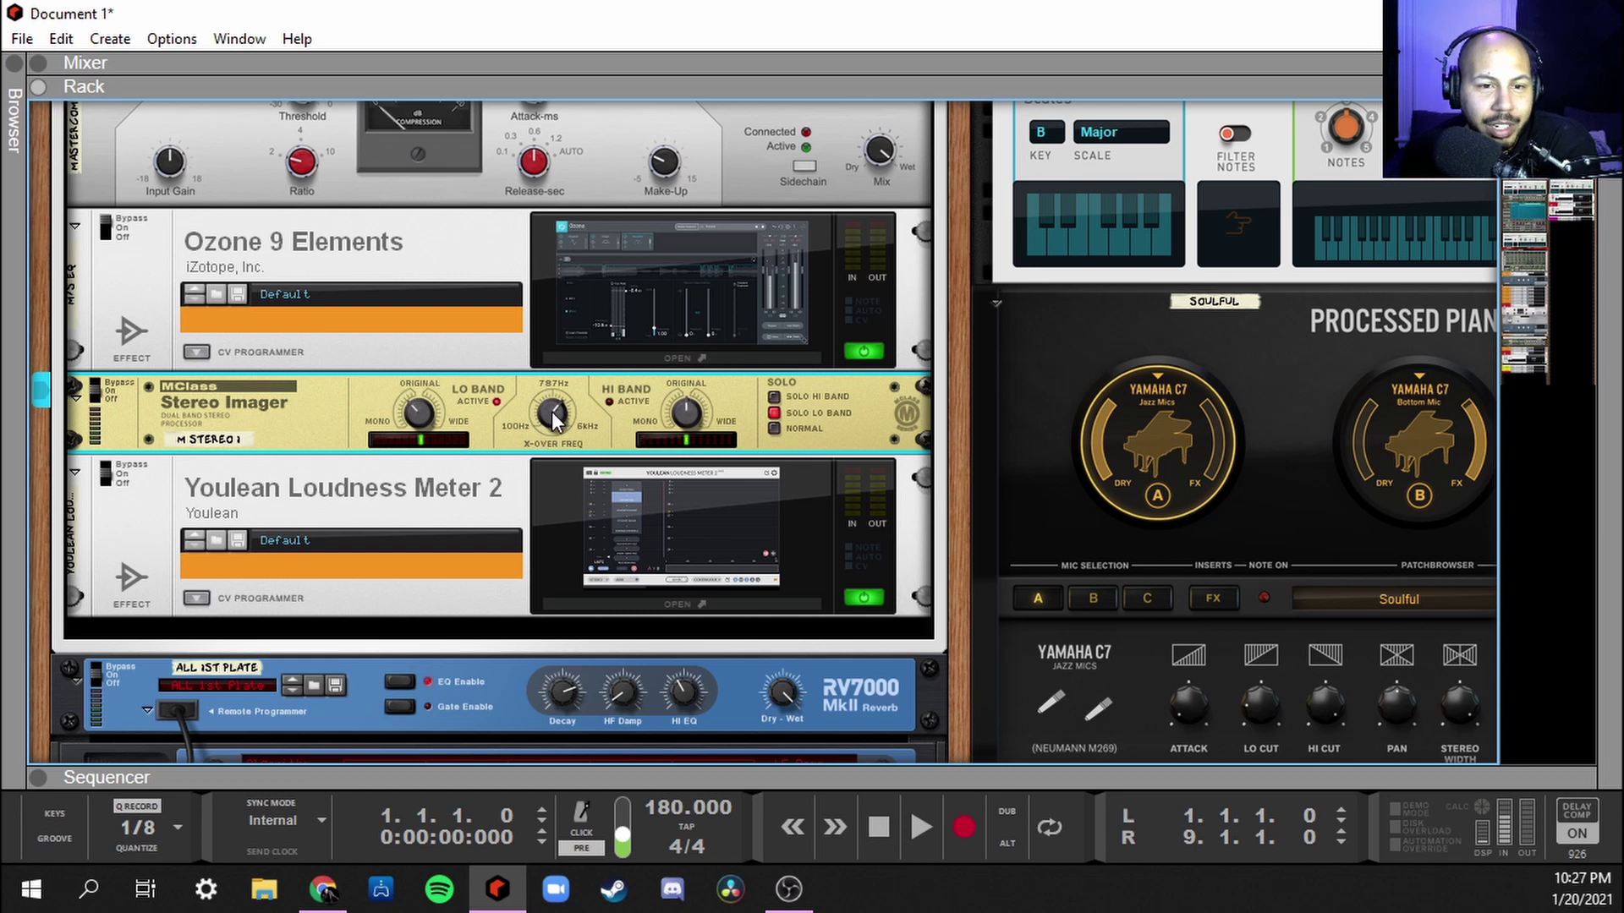
left_click_drag(551, 412, 562, 434)
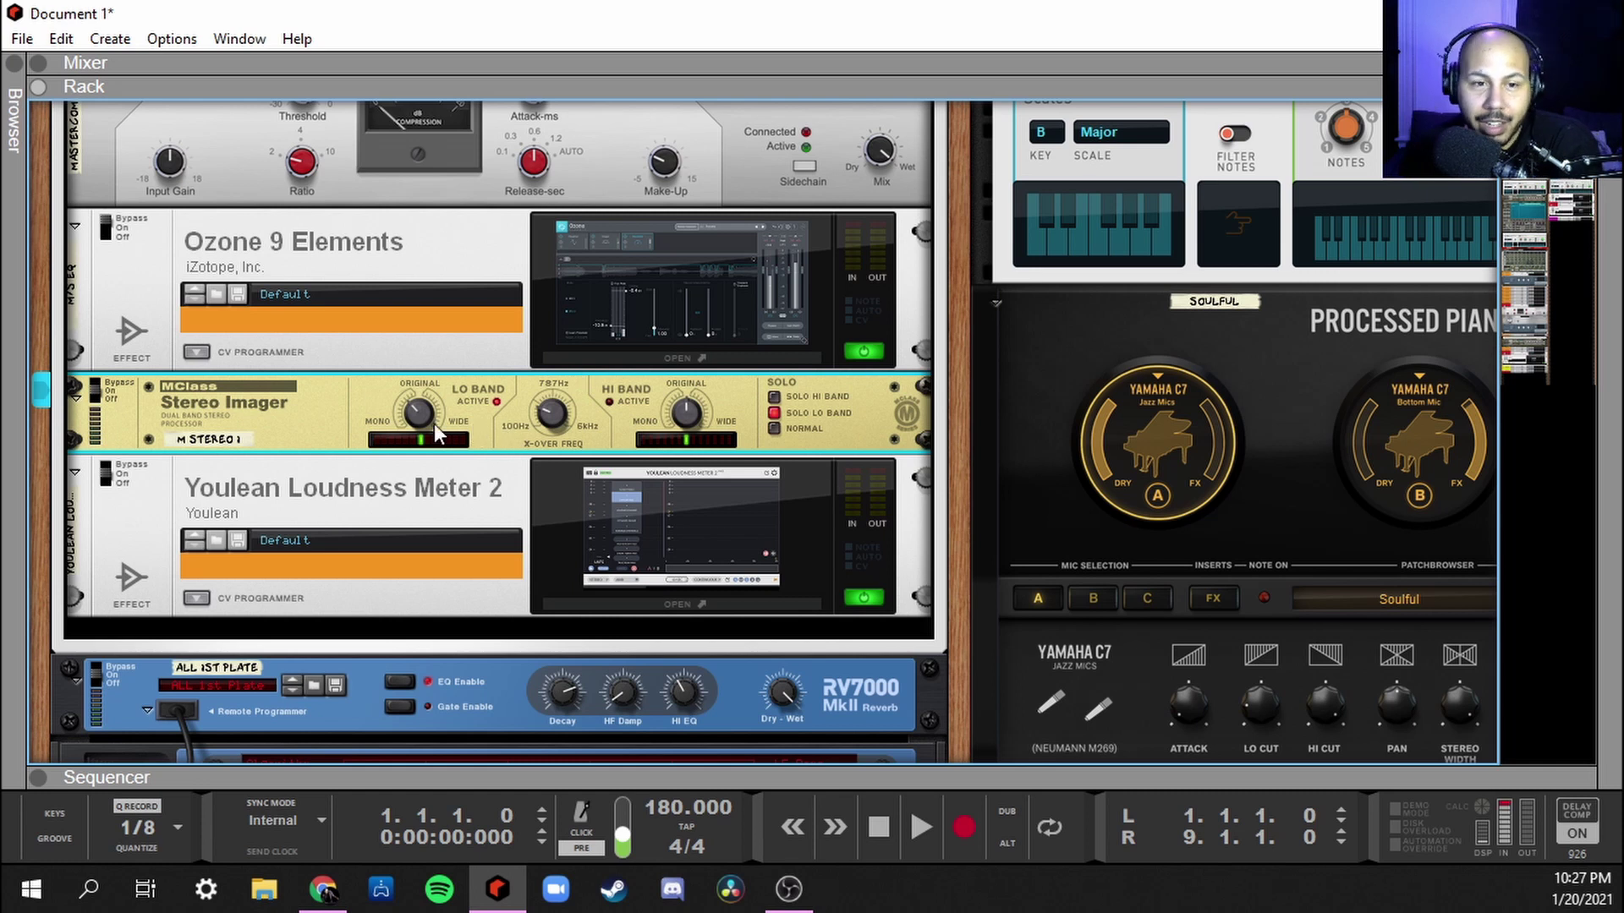
mouse_move(437, 397)
left_click_drag(437, 397, 425, 432)
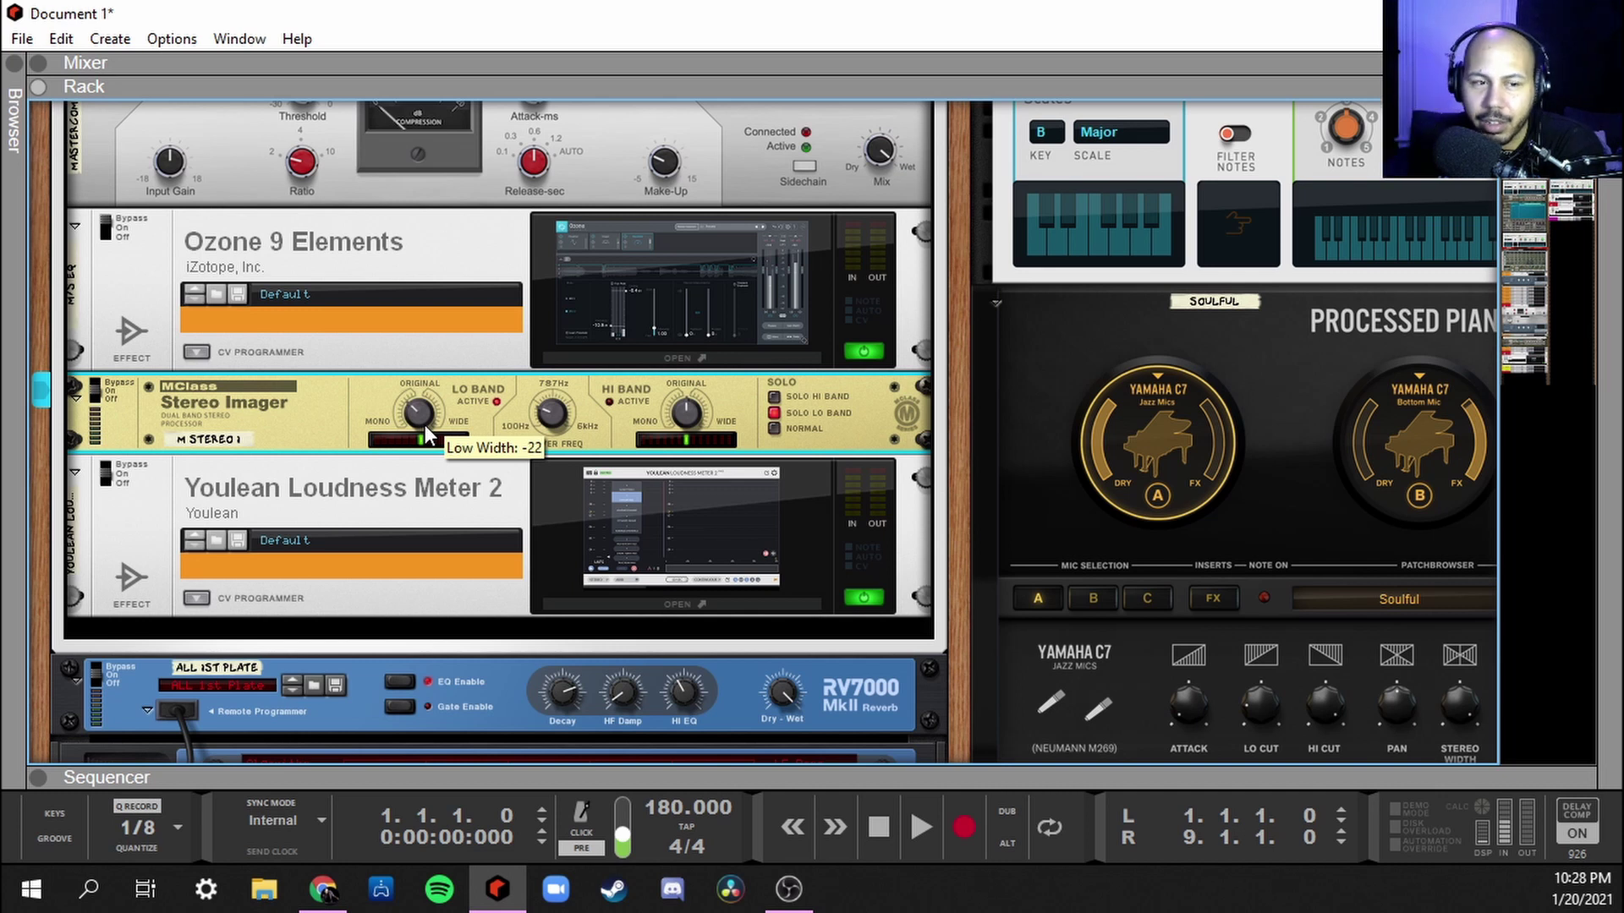
- Open Youlean Loudness Meter 2, switch its loudness target preset to Spotify, and close the meter
left_click(221, 521)
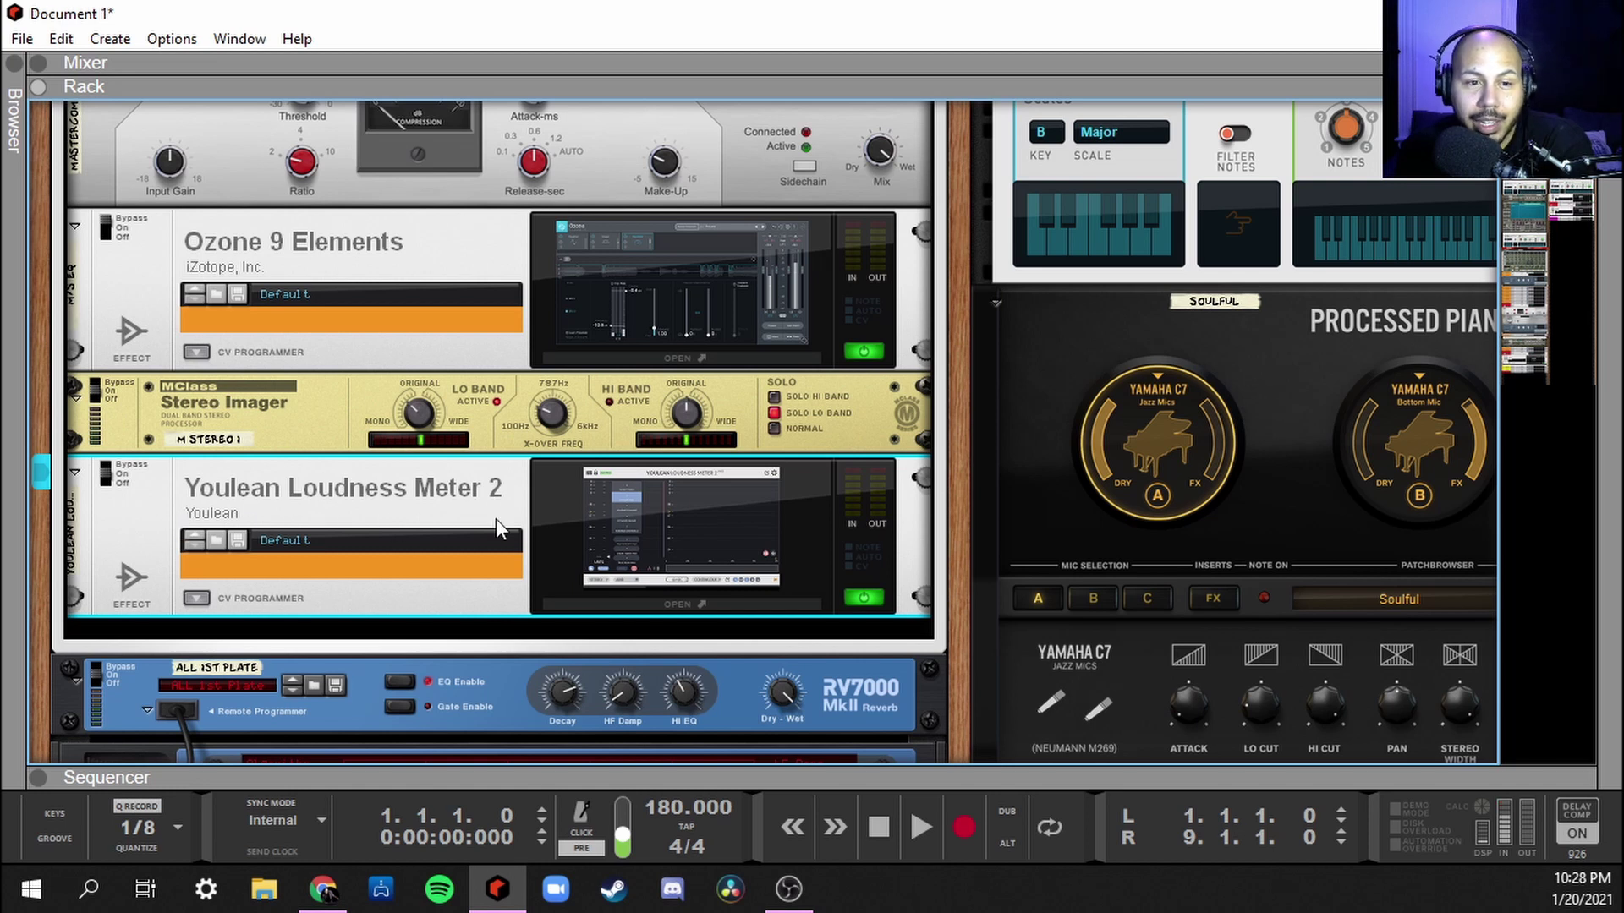
left_click(681, 531)
left_click_drag(702, 193, 769, 134)
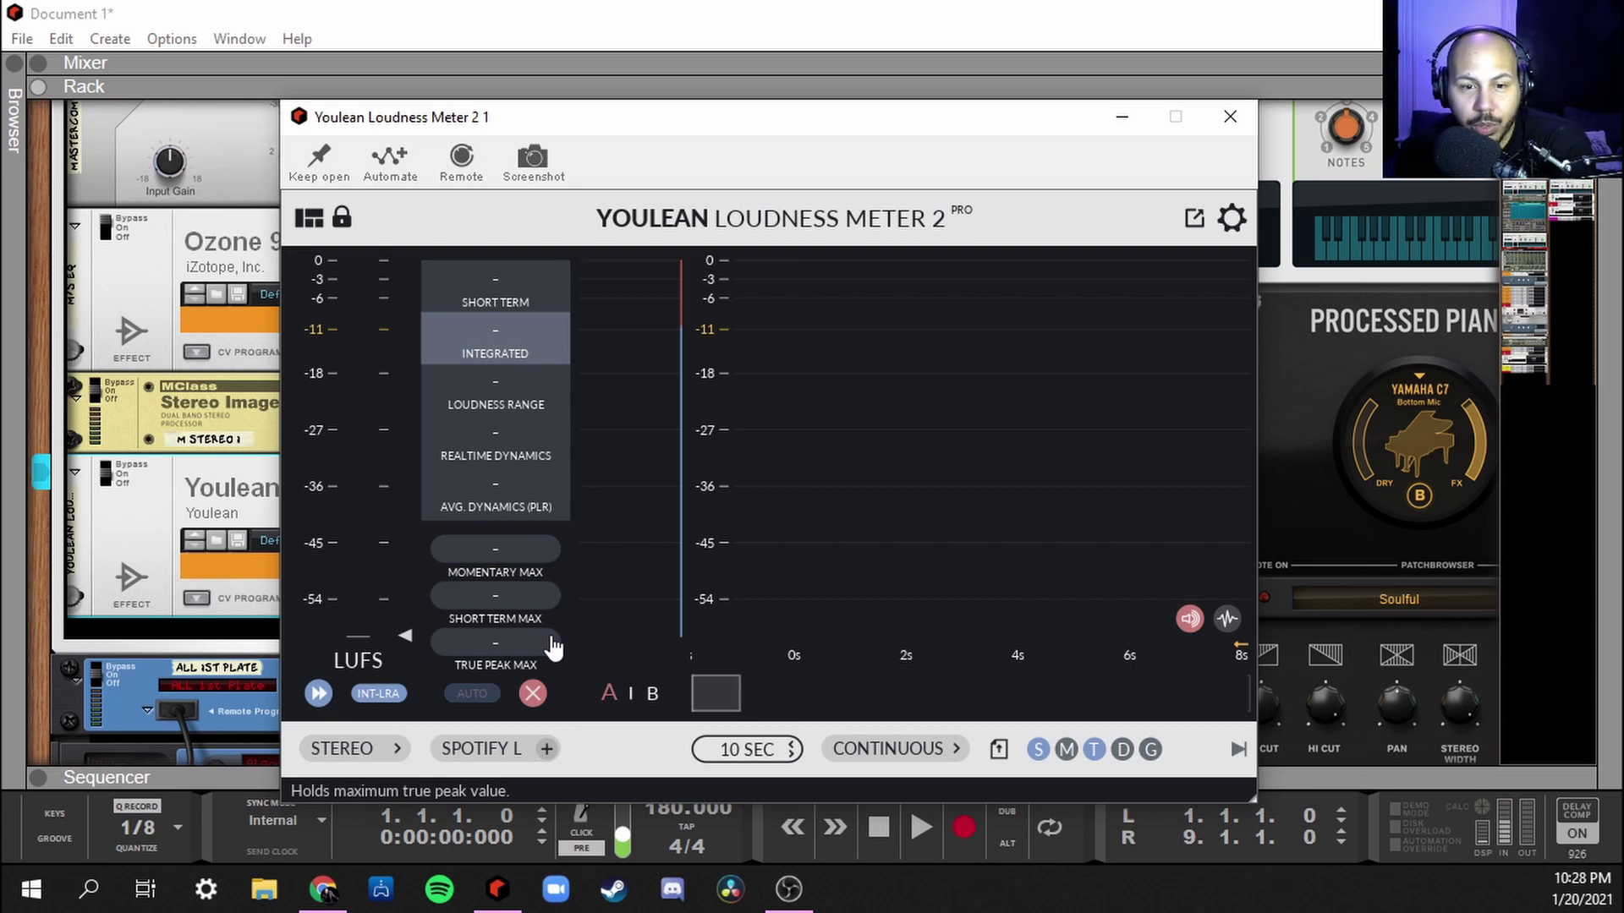
left_click(474, 749)
left_click(531, 561)
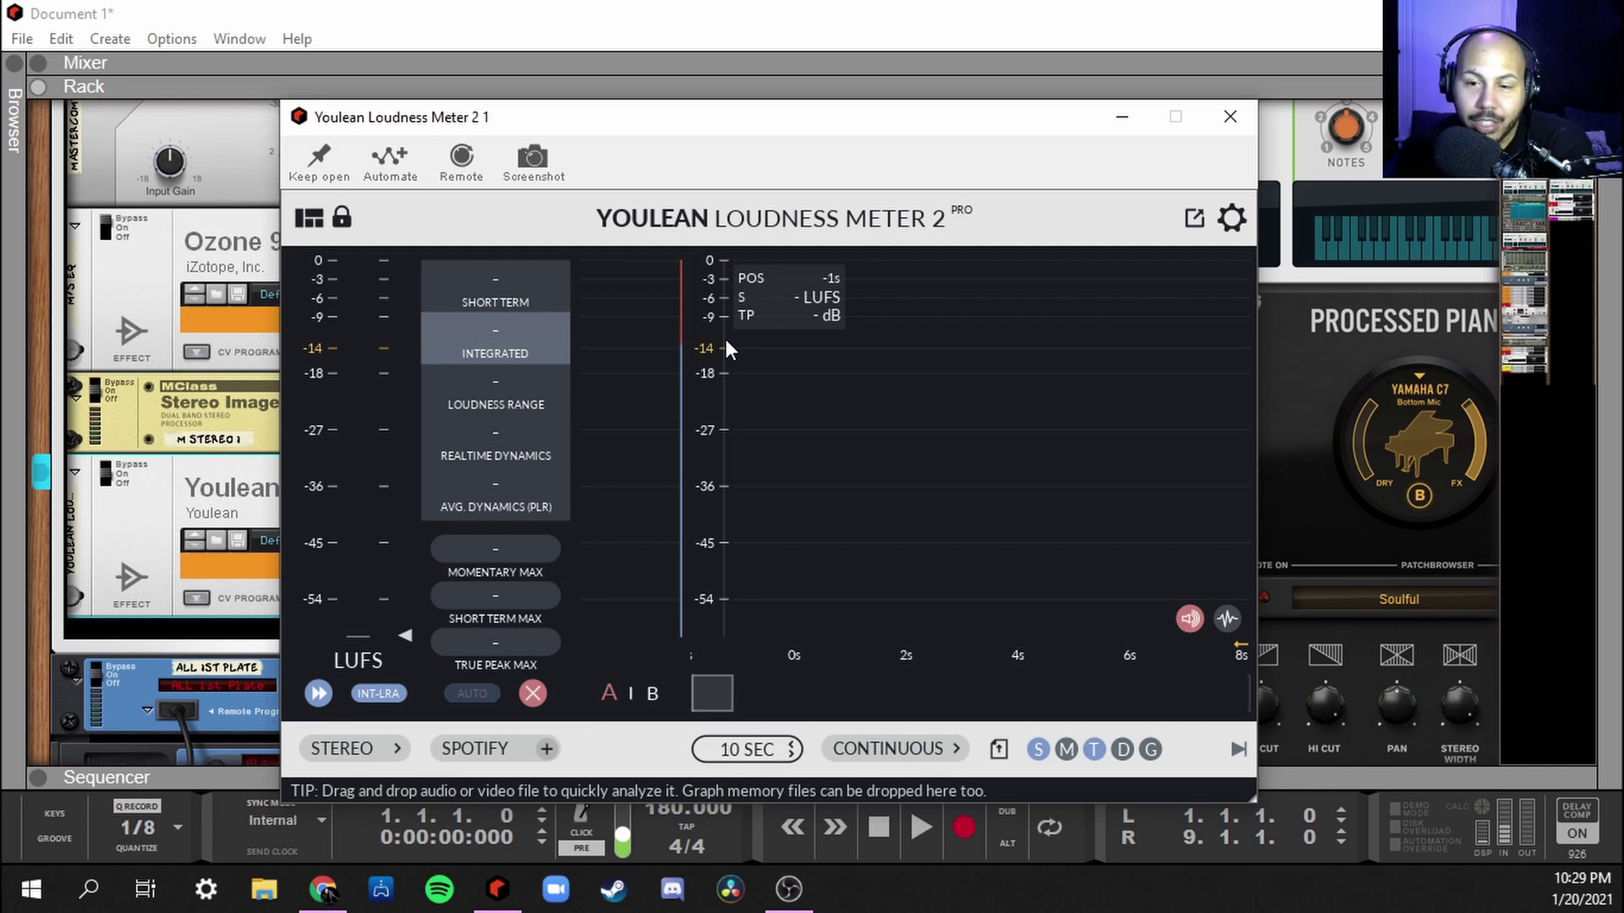
left_click(1222, 124)
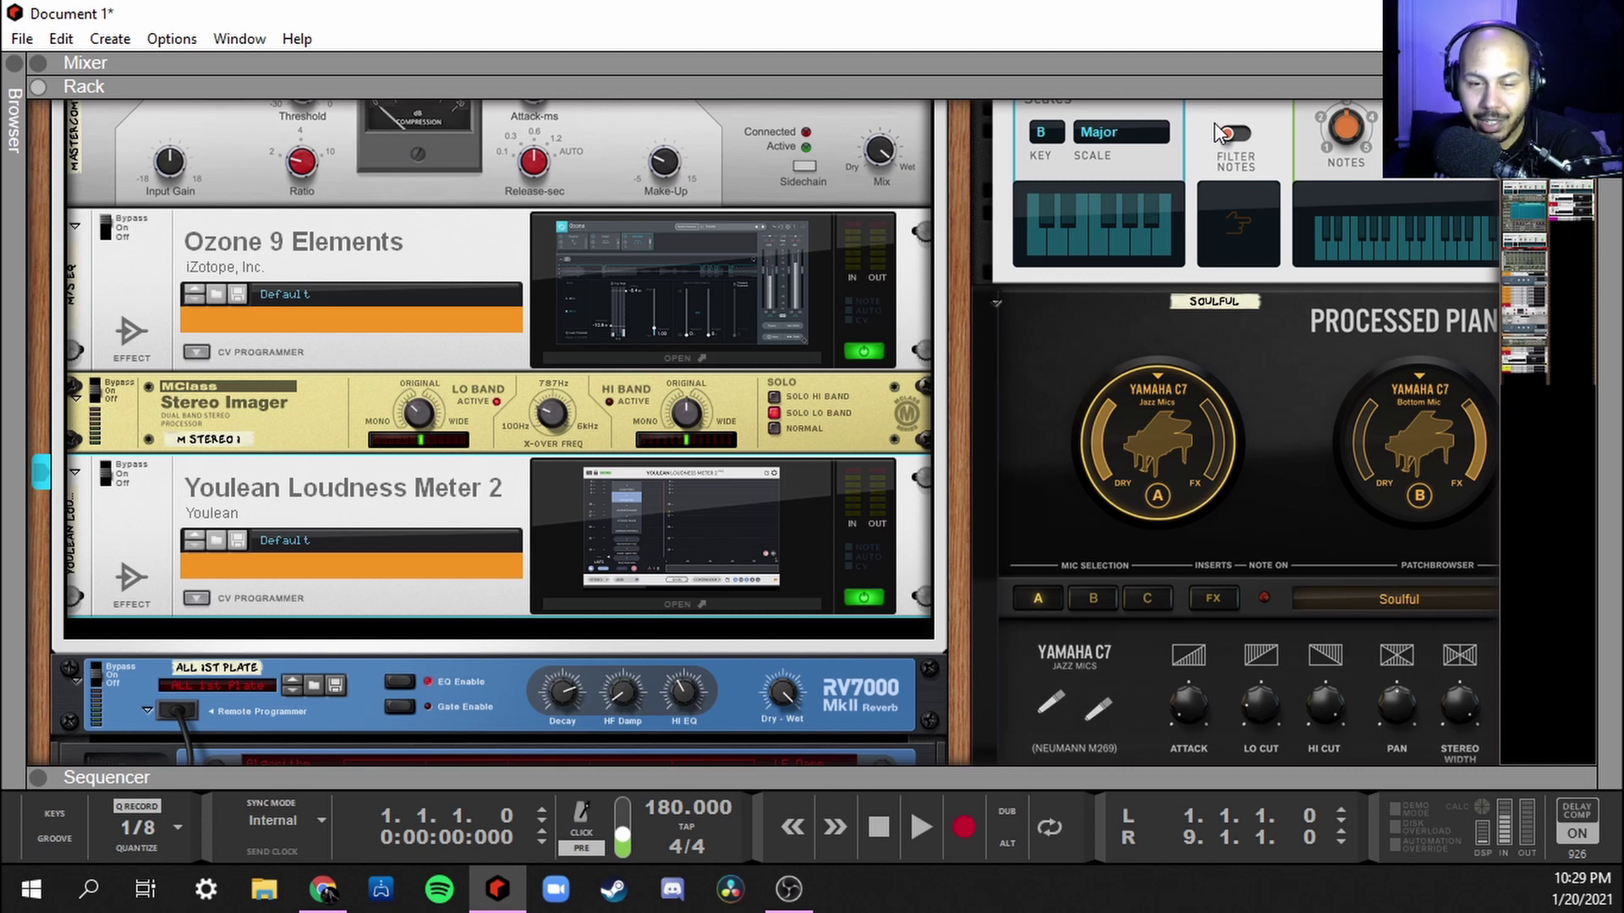
- Select the Master Bus Compressor, Ozone 9 Elements and Stereo Imager in turn, and start moving the Stereo Imager up toward Ozone in the chain
scroll(712, 286, "up", 2)
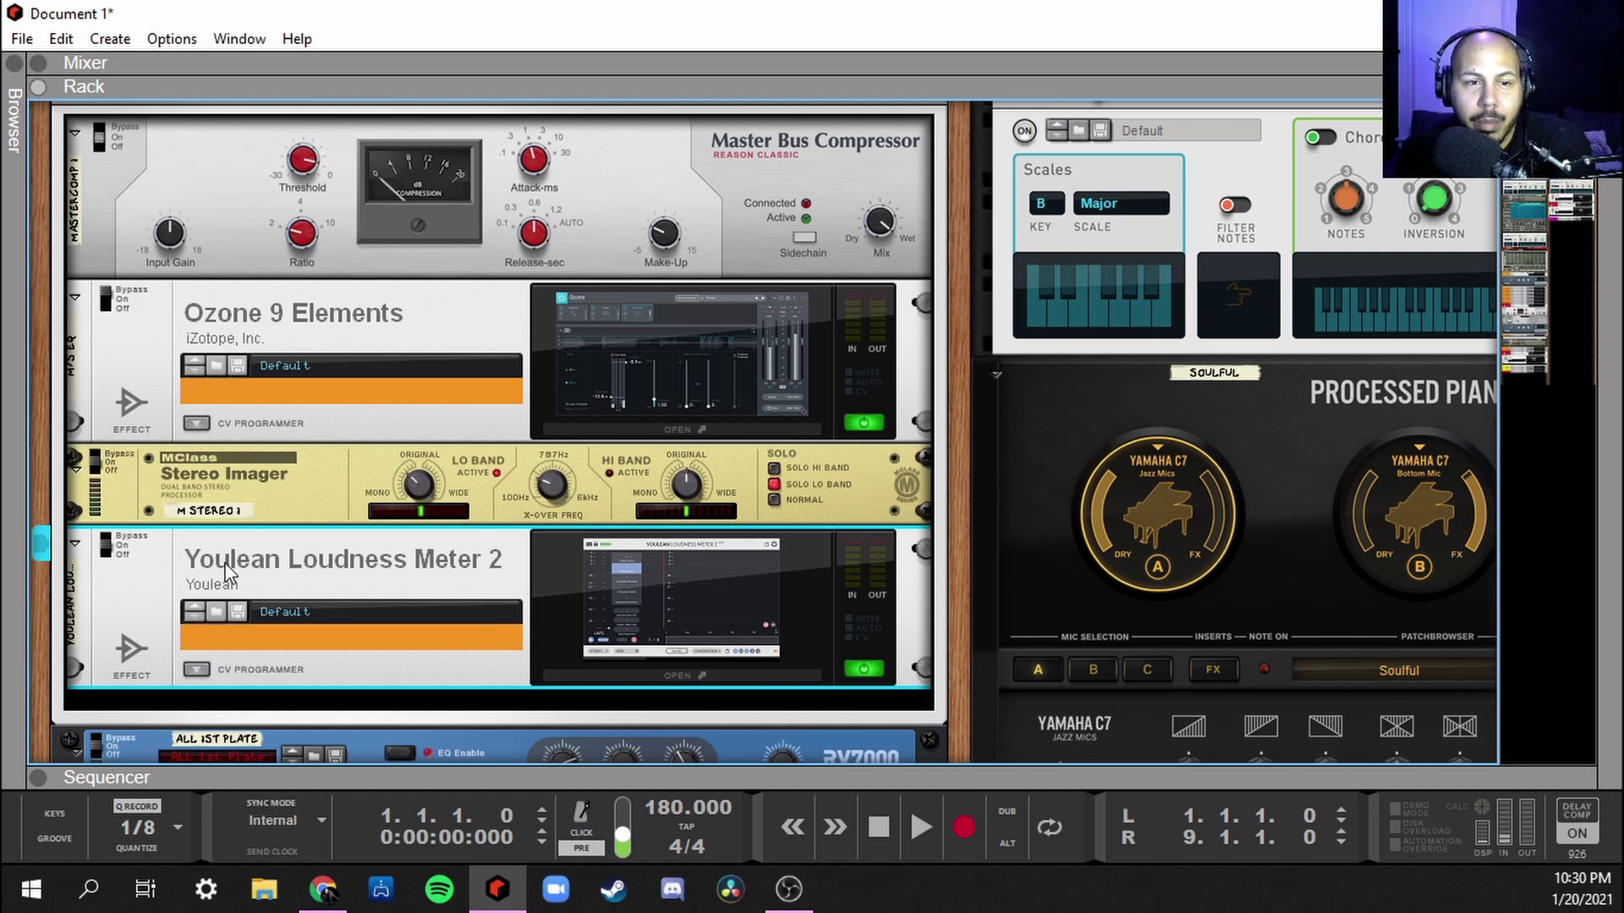
left_click(229, 191)
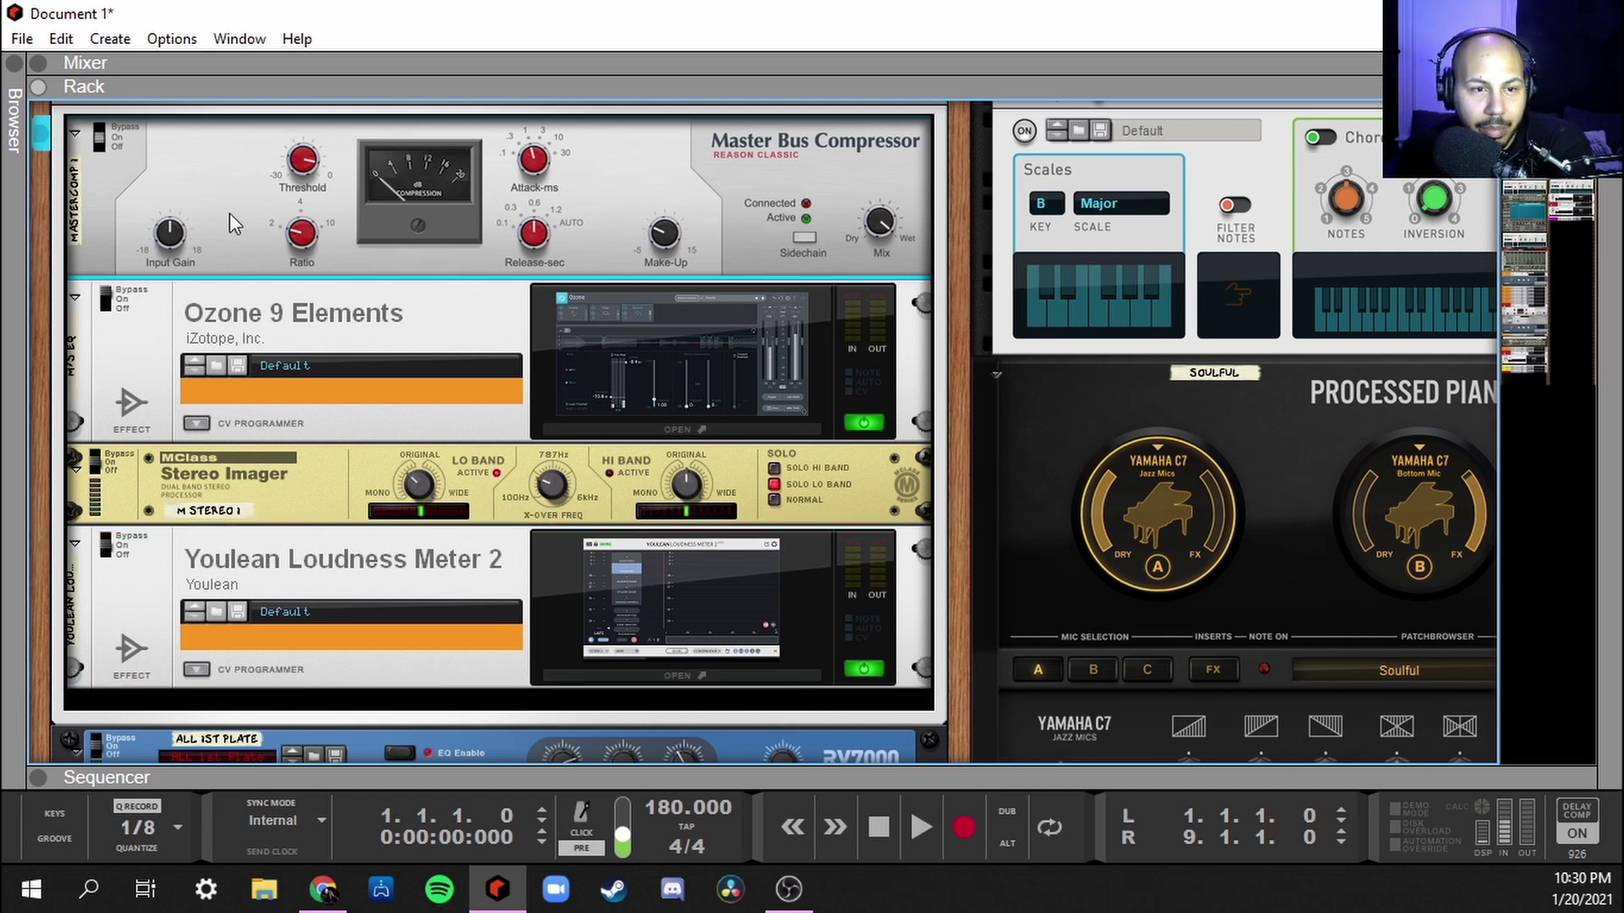
left_click(294, 313)
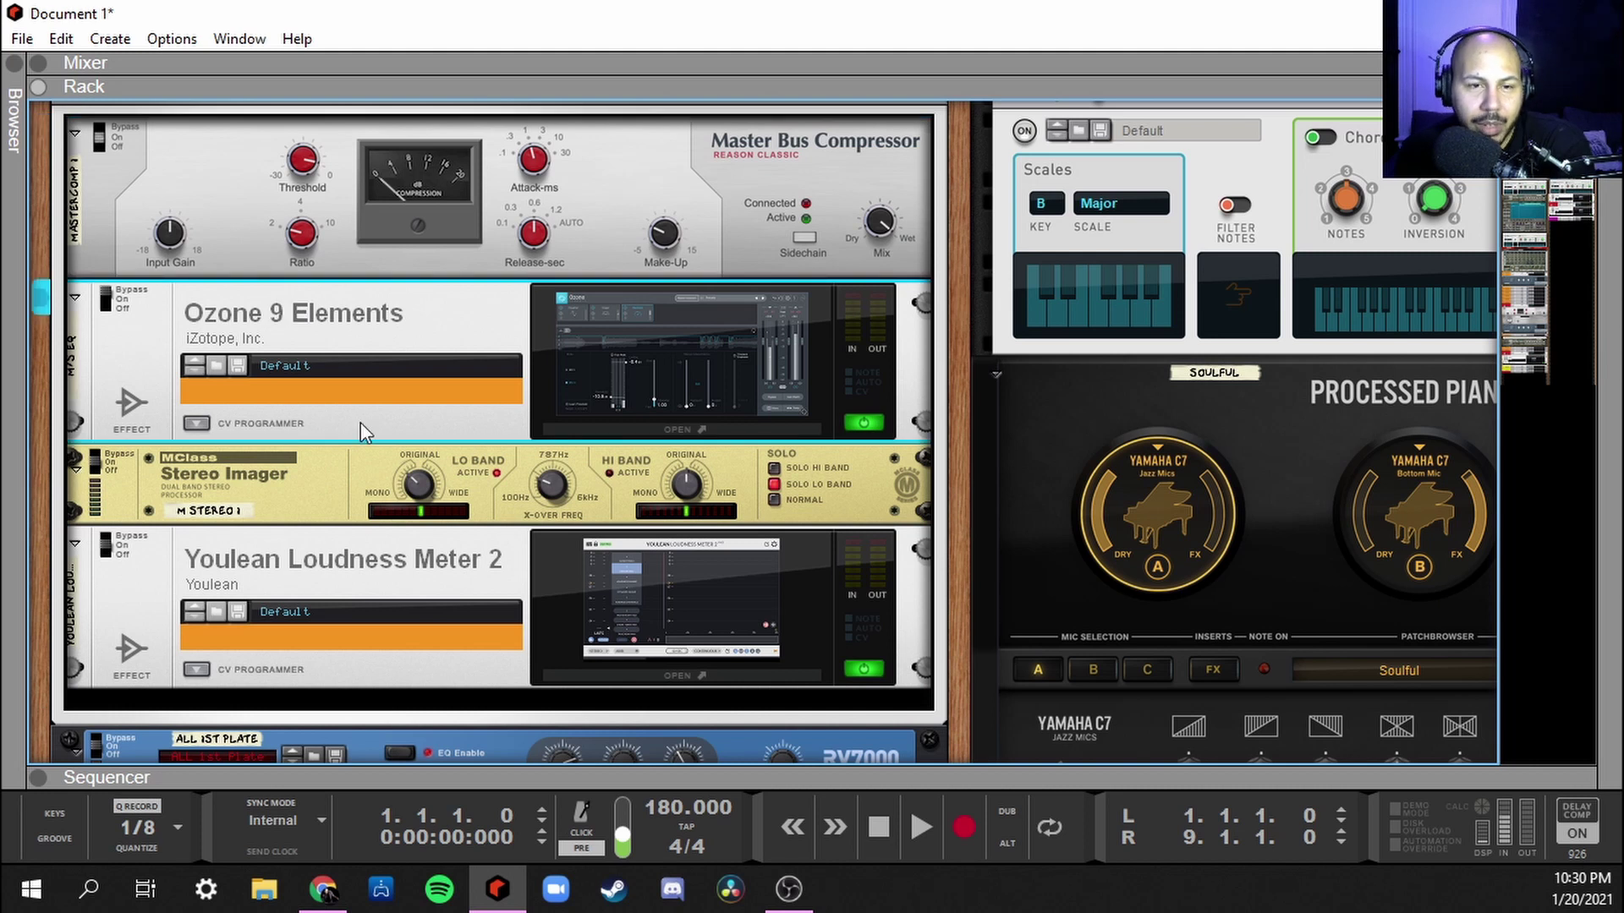
left_click(234, 499)
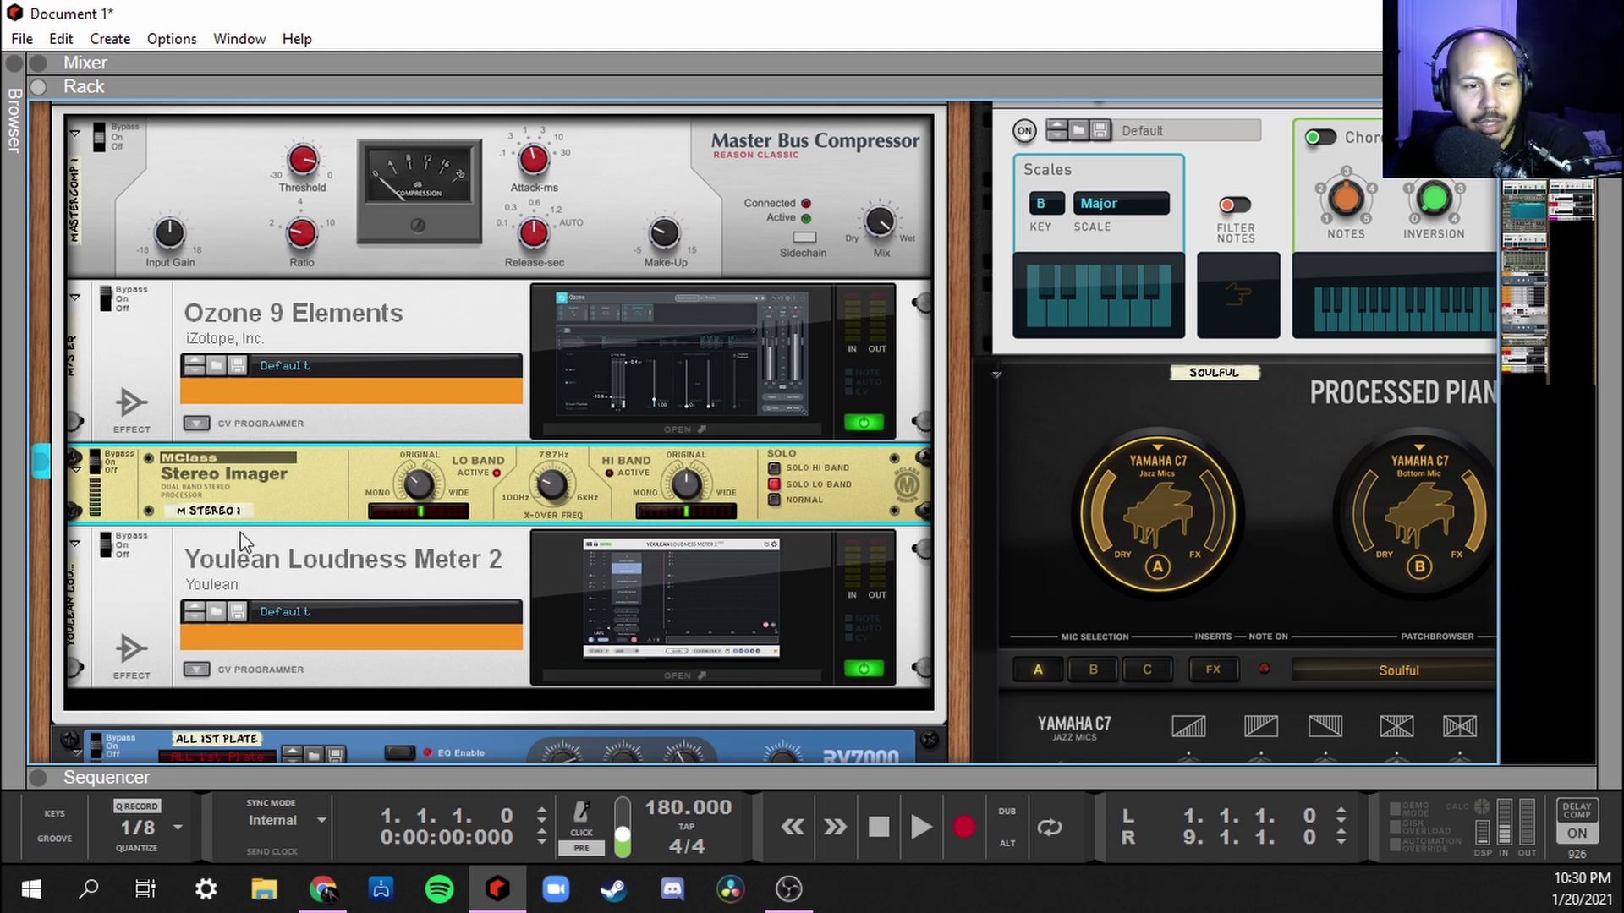
left_click_drag(258, 508, 267, 459)
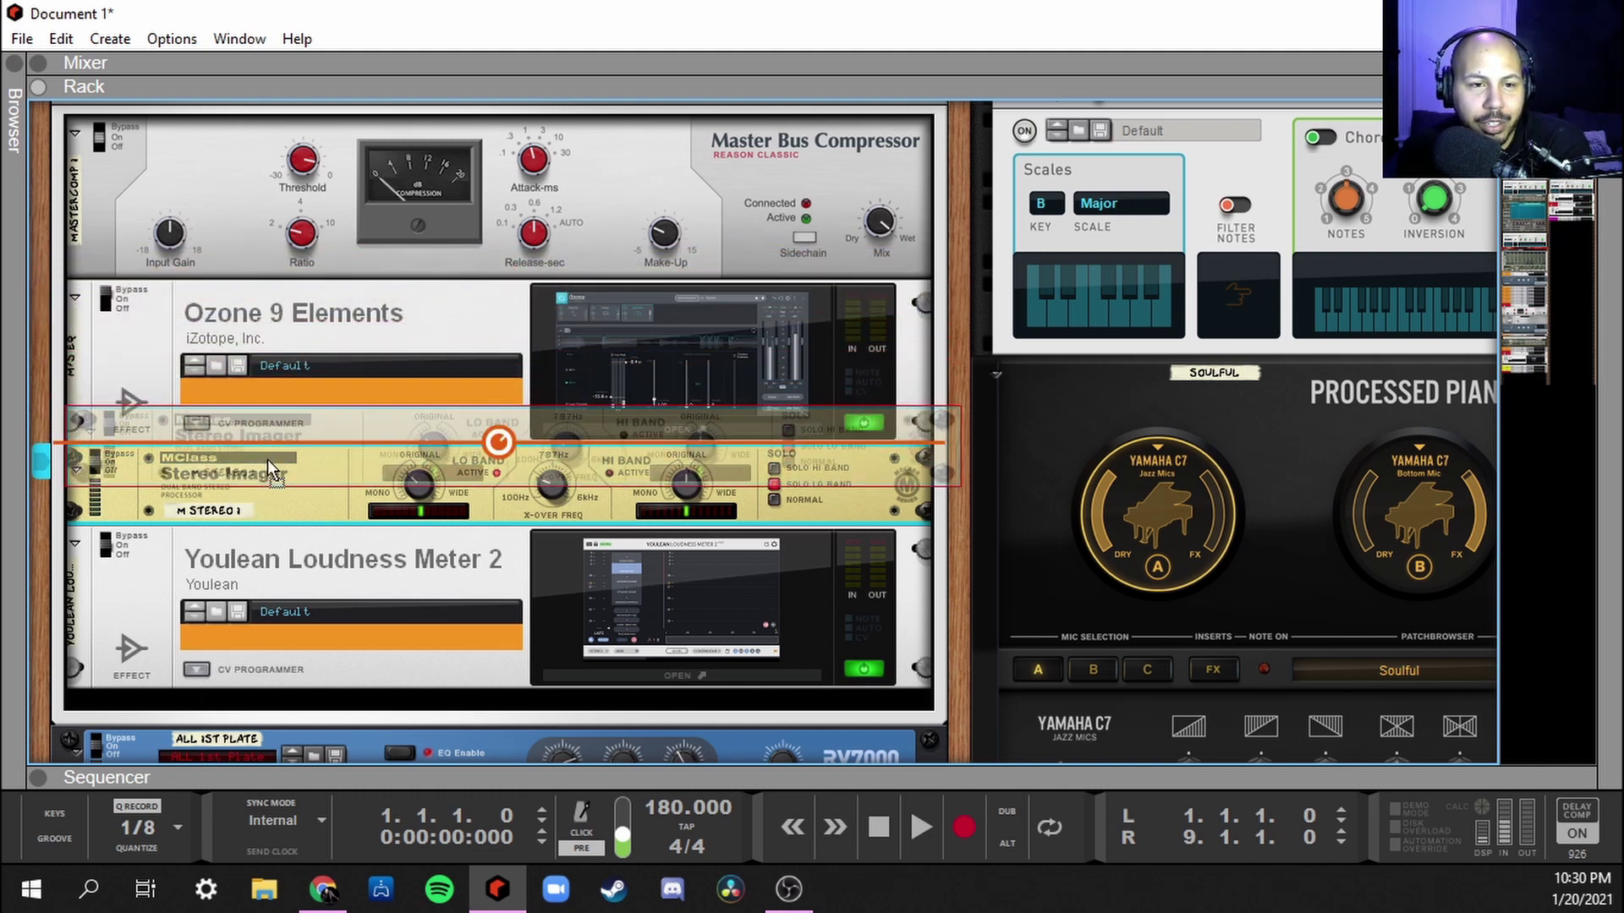